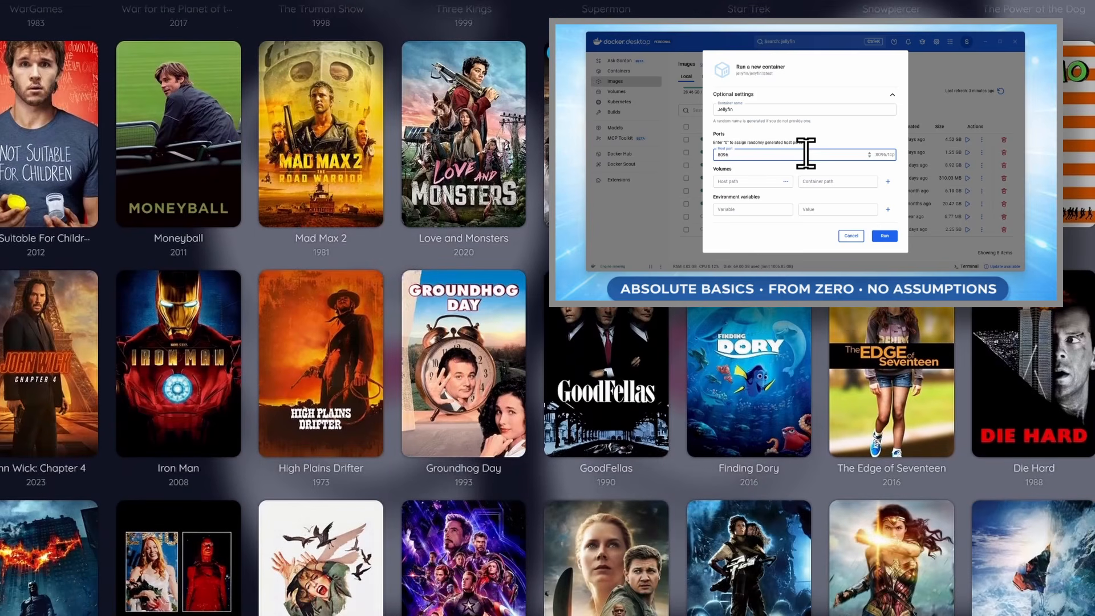
Run the Jellyfin container on host port 8096 with /config, /cache and /media volumes
{"action": "type", "text": "8096"}
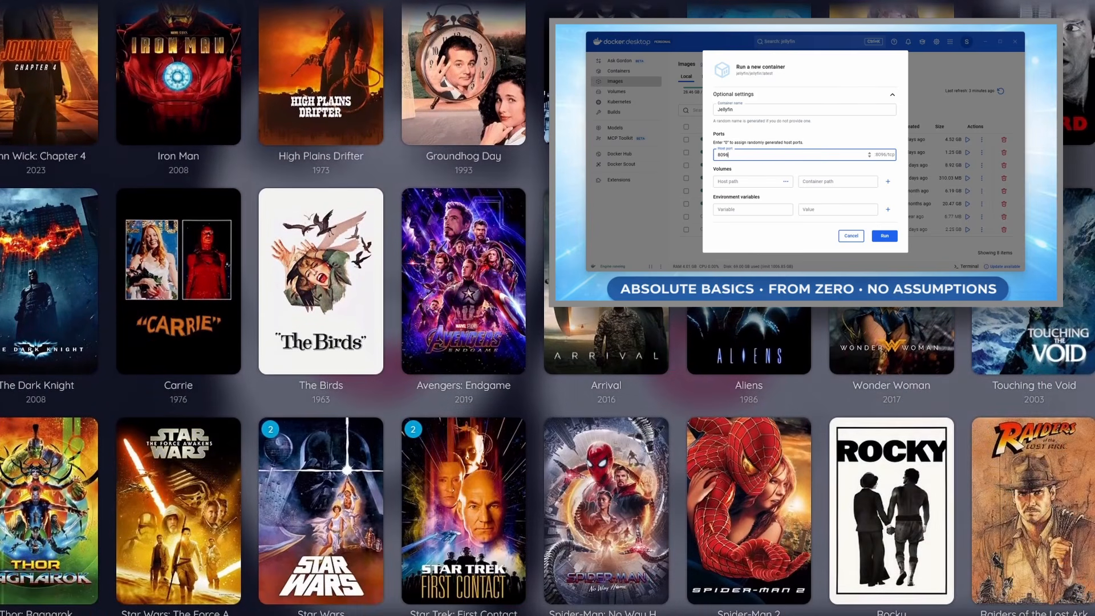
{"action": "left_click", "coordinate": [854, 181]}
{"action": "type", "text": "/config"}
{"action": "left_click", "coordinate": [888, 182]}
{"action": "left_click", "coordinate": [835, 191]}
{"action": "type", "text": "/cache"}
{"action": "left_click", "coordinate": [888, 189]}
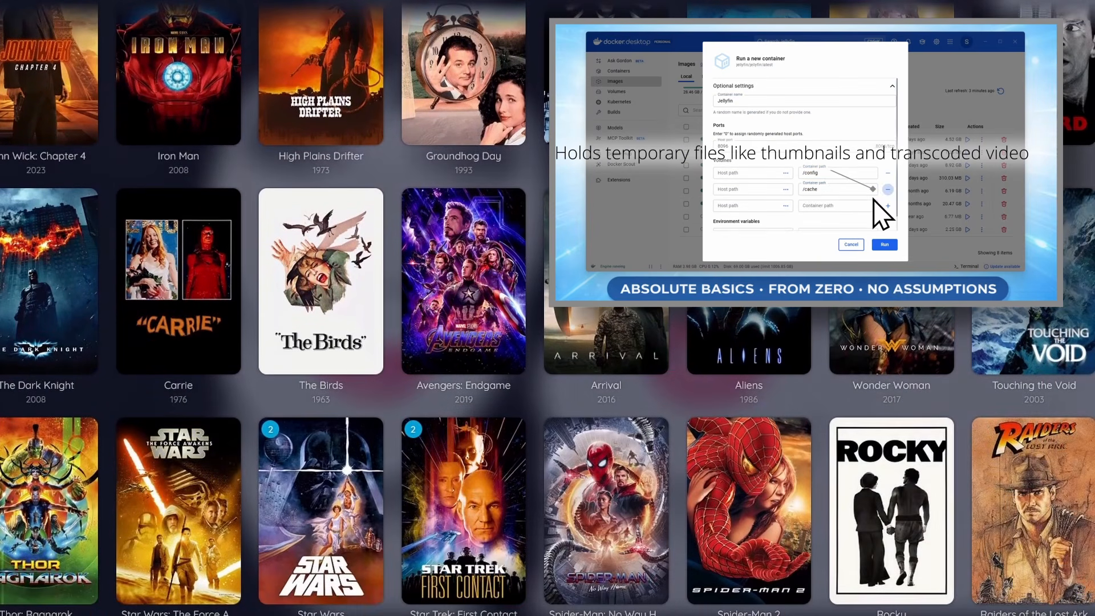
{"action": "left_click", "coordinate": [844, 205]}
{"action": "type", "text": "/media"}
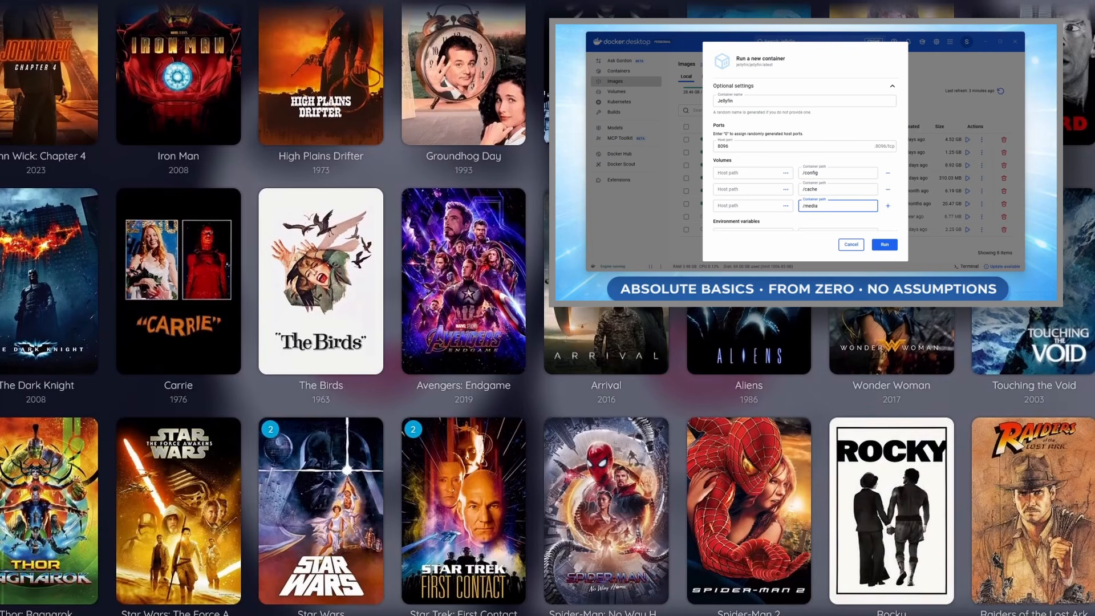
{"action": "key", "text": "Return"}
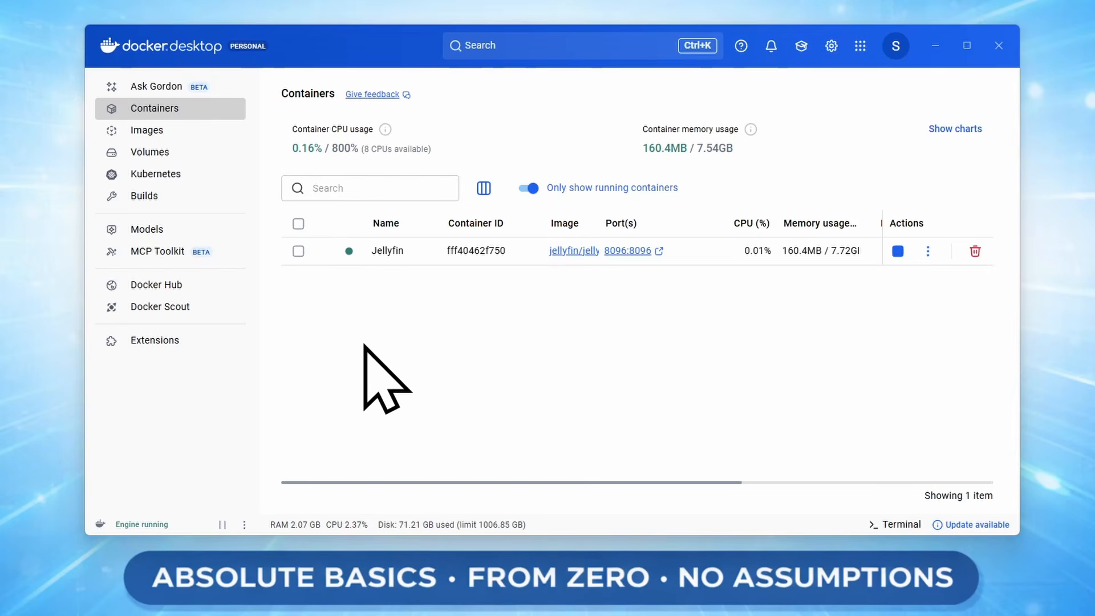
Follow the 8096:8096 port link to load Jellyfin's welcome wizard at localhost:8096
{"action": "mouse_move", "coordinate": [349, 254]}
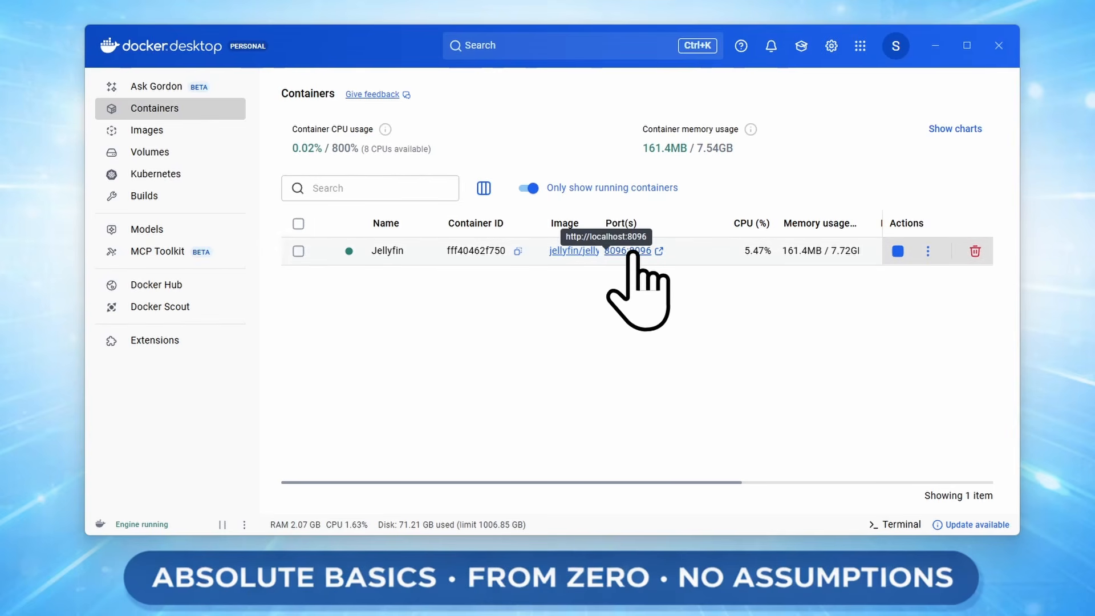
{"action": "left_click", "coordinate": [633, 252]}
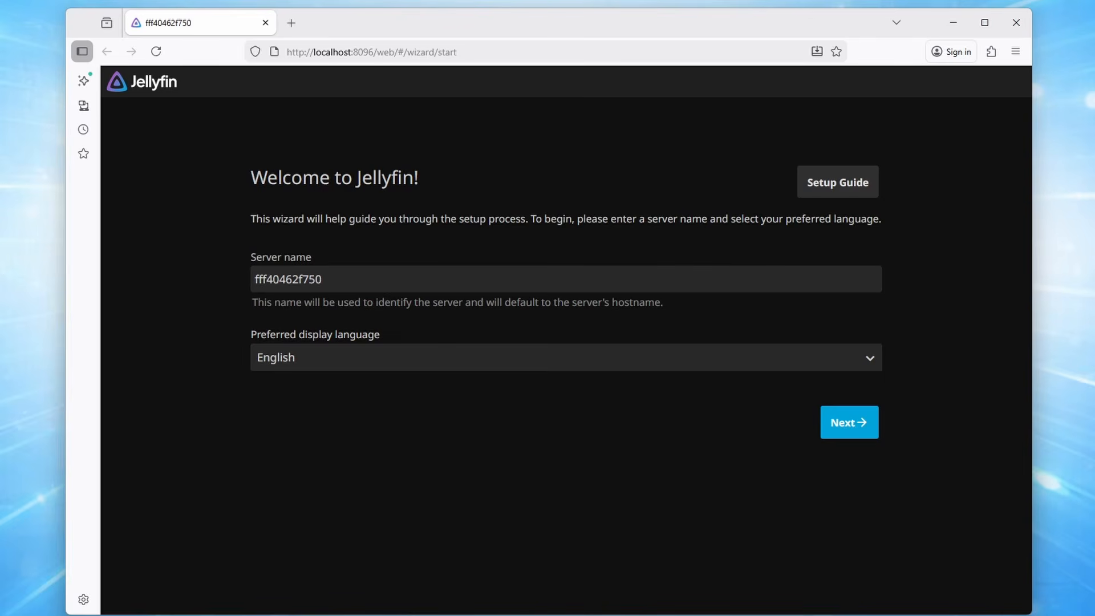
Name the Jellyfin server SystemsFromScratch
{"action": "double_click", "coordinate": [317, 279]}
{"action": "type", "text": "SystemsFromScratch"}
{"action": "left_click", "coordinate": [849, 425]}
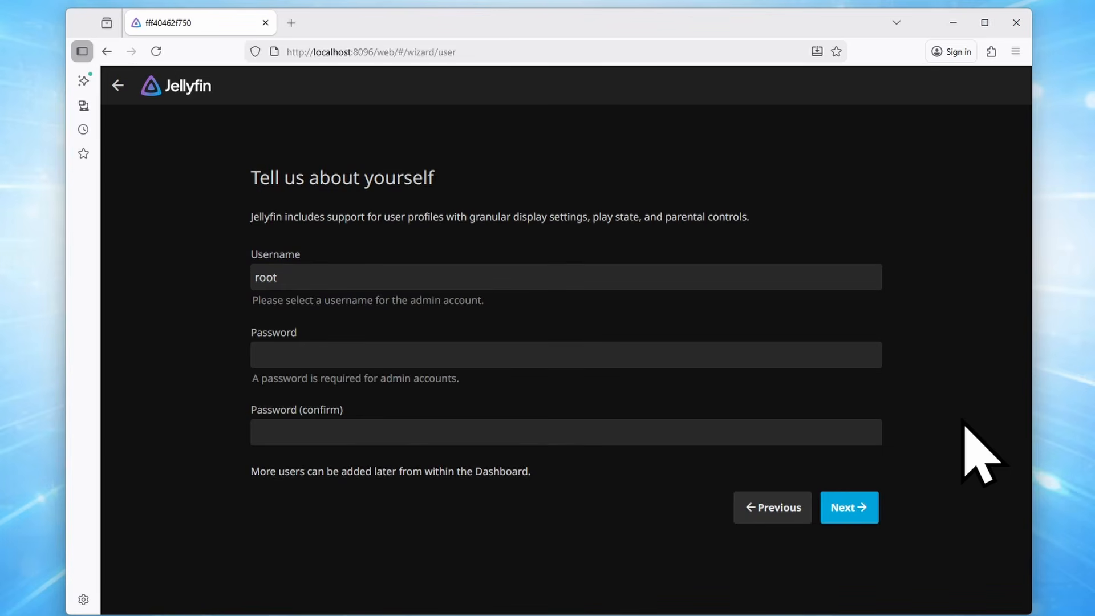
Create the admin account with username Admin and a confirmed password
{"action": "left_click", "coordinate": [536, 270]}
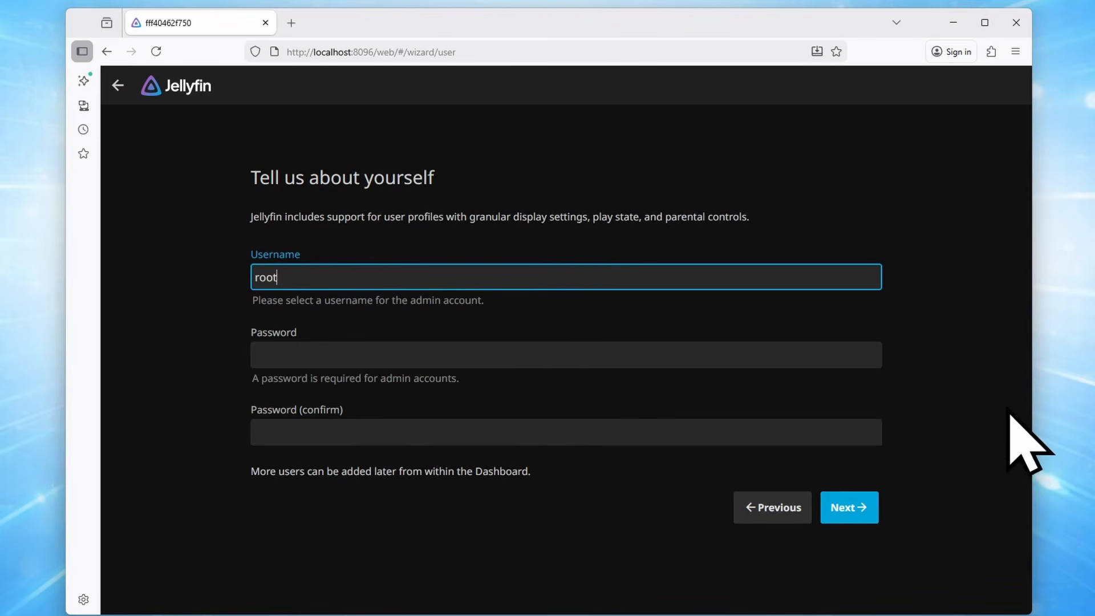
{"action": "key", "text": "ctrl+a"}
{"action": "type", "text": "Admi"}
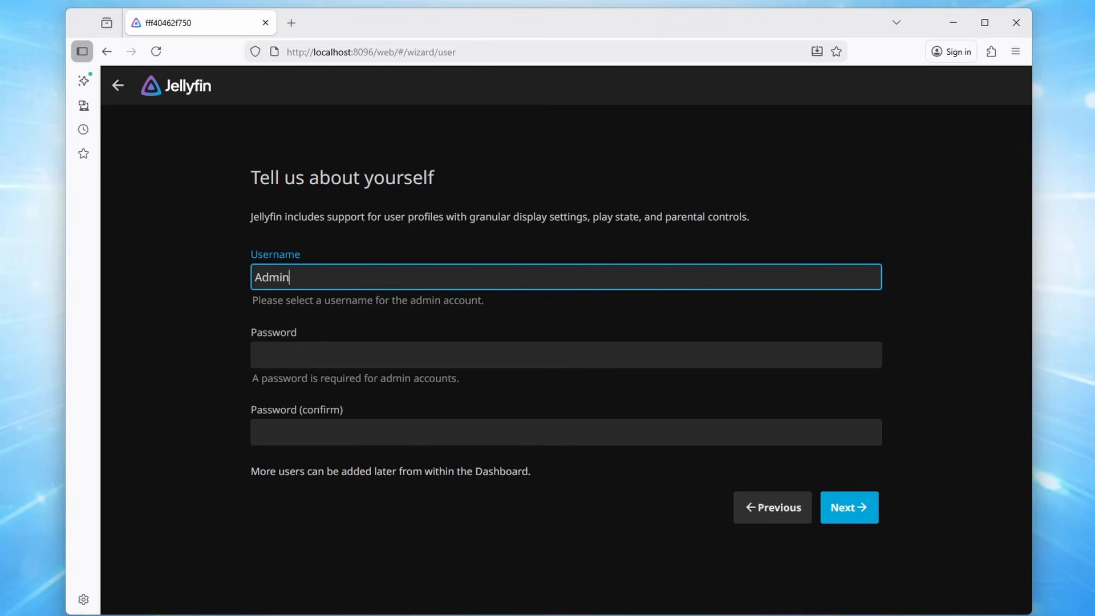
{"action": "left_click", "coordinate": [472, 352]}
{"action": "type", "text": "admin"}
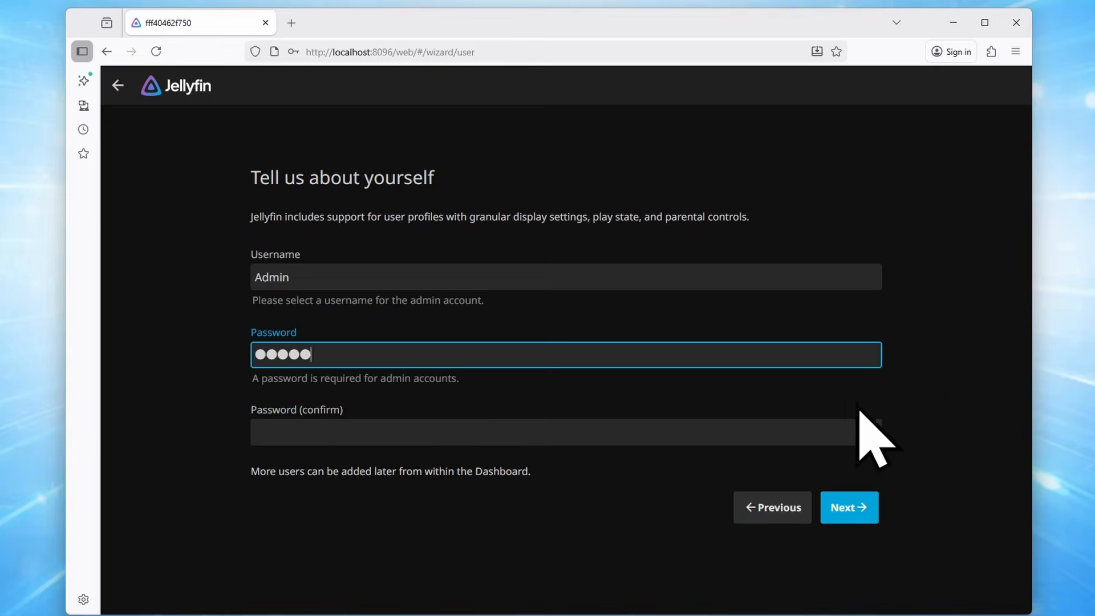
{"action": "key", "text": "Tab"}
{"action": "type", "text": "admin"}
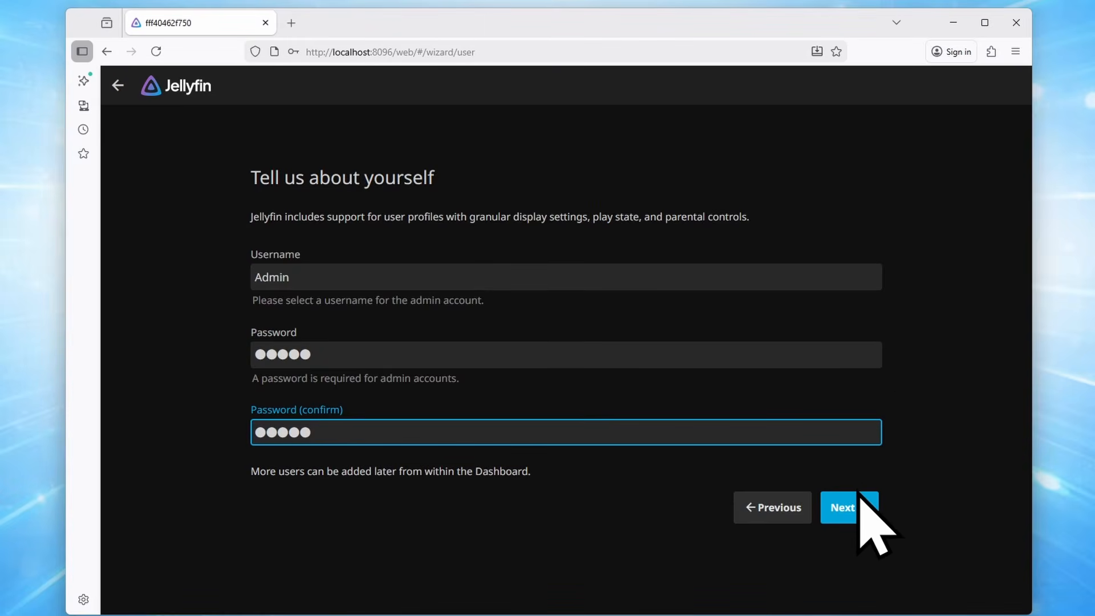
{"action": "left_click", "coordinate": [852, 508]}
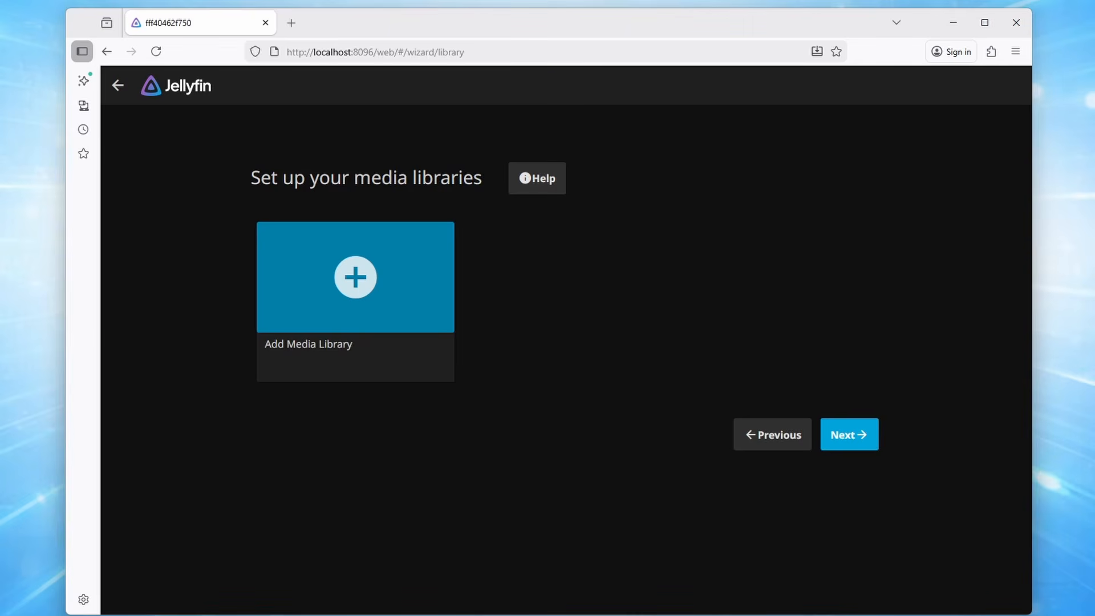
Start a new Movies library and browse its folder picker into /media
{"action": "left_click", "coordinate": [391, 305]}
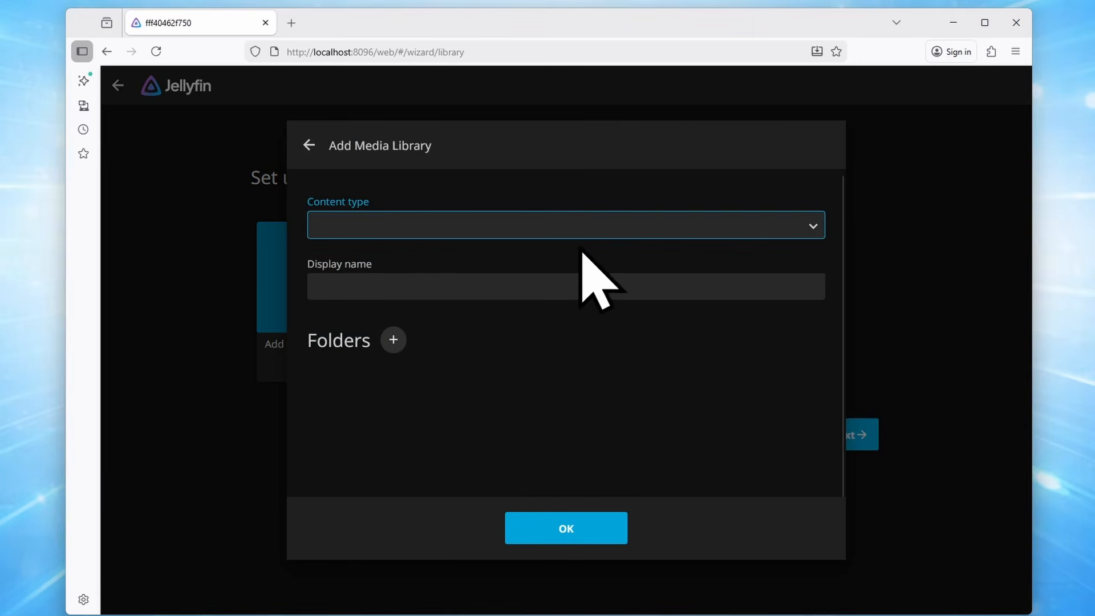
{"action": "left_click", "coordinate": [611, 224]}
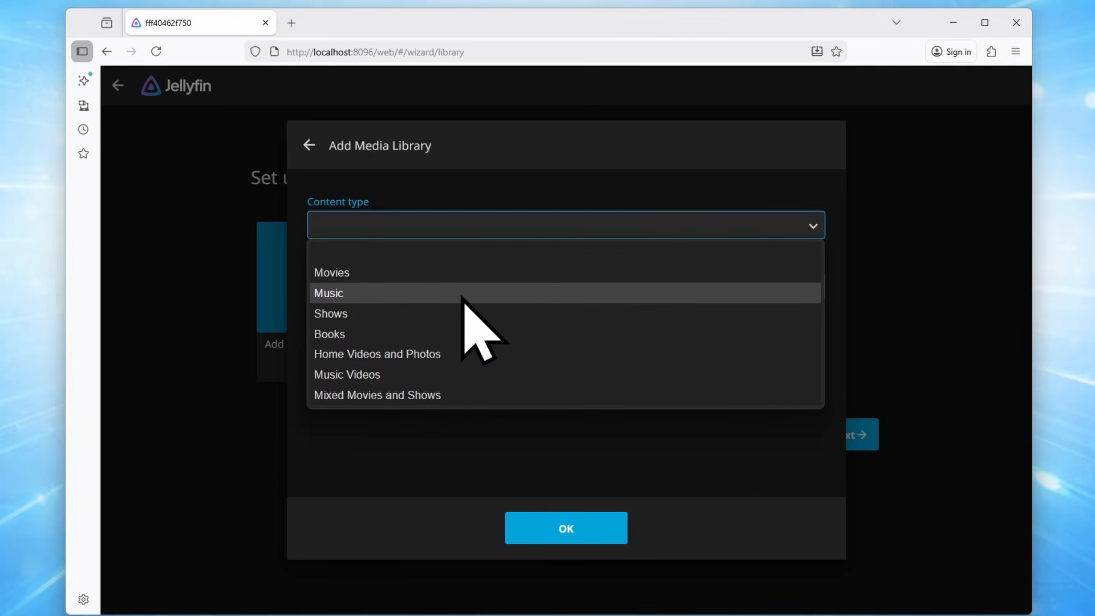
{"action": "left_click", "coordinate": [416, 275]}
{"action": "scroll", "coordinate": [399, 279], "scroll_direction": "down", "scroll_amount": 2}
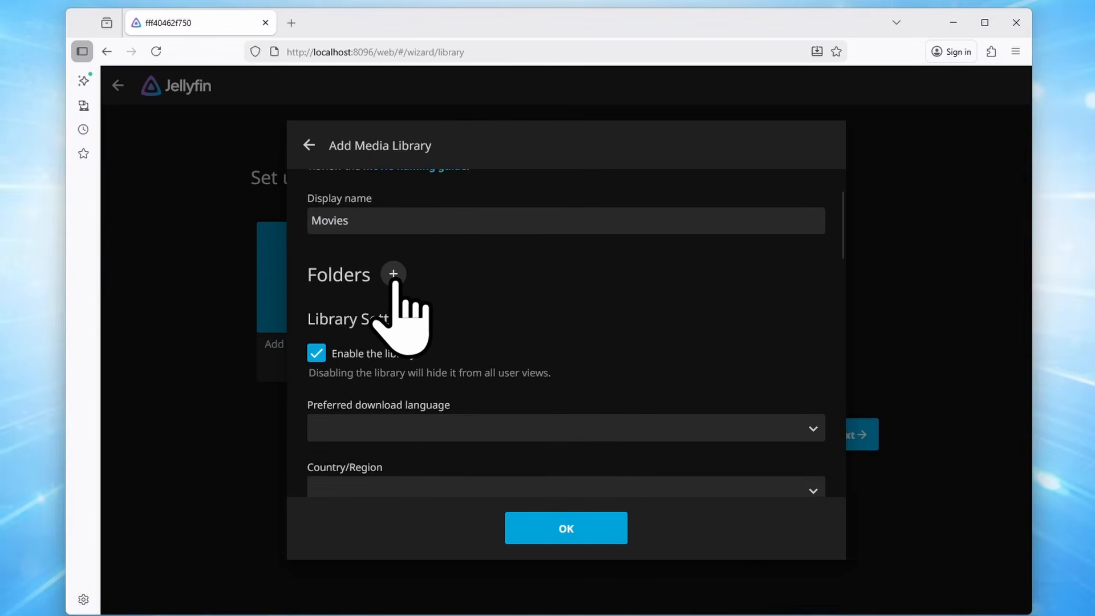
{"action": "left_click", "coordinate": [393, 273]}
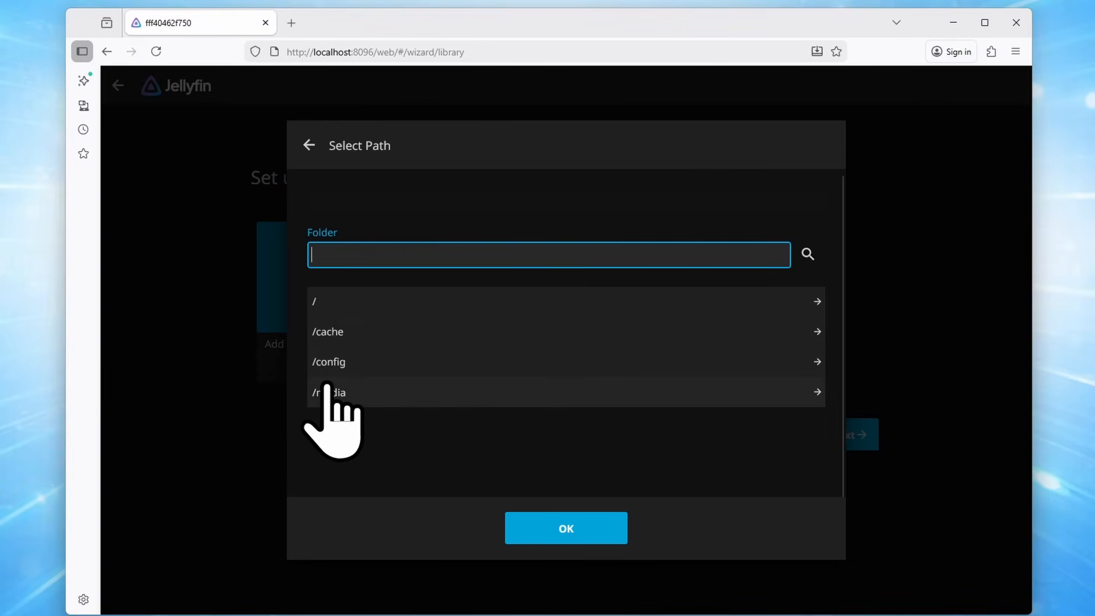
{"action": "left_click", "coordinate": [509, 391]}
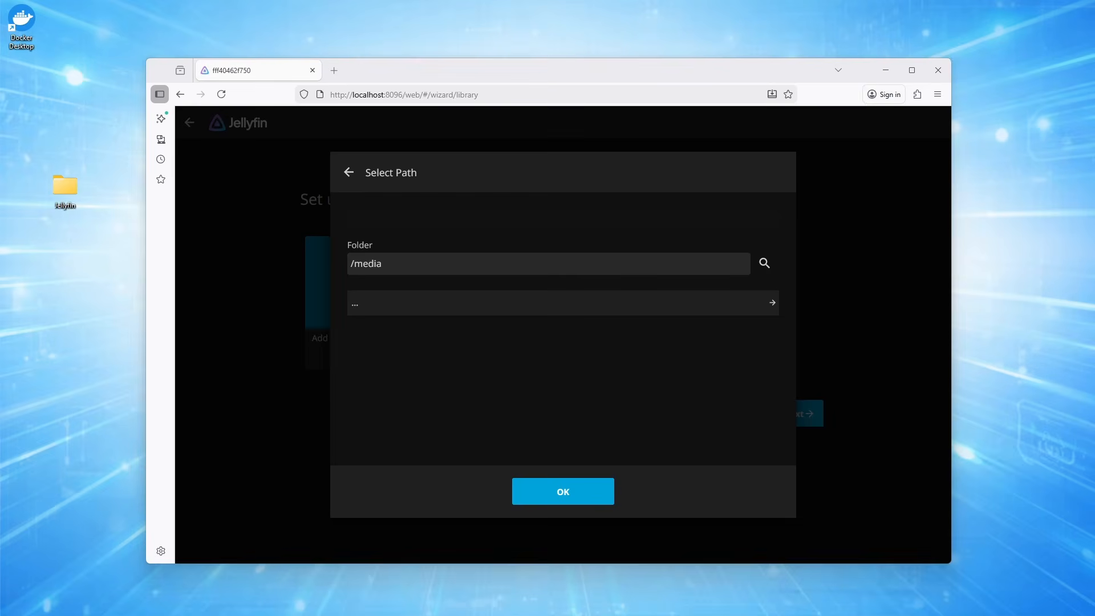
In File Explorer's Jellyfin Media folder, create Movies and TV Shows subfolders
{"action": "left_click_drag", "start_coordinate": [0, 171], "coordinate": [598, 135]}
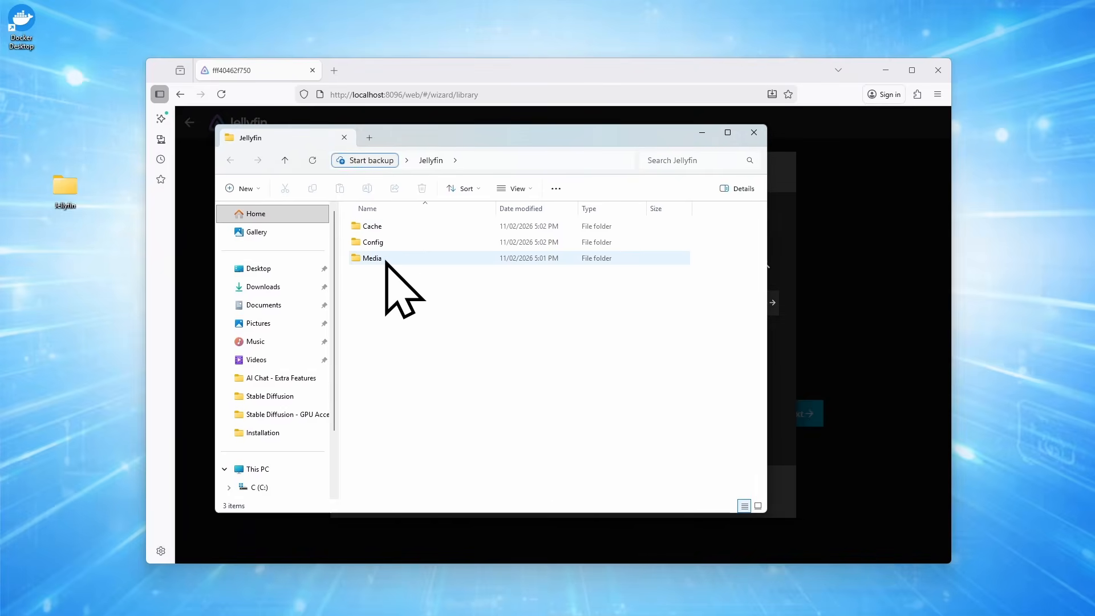
{"action": "double_click", "coordinate": [386, 260]}
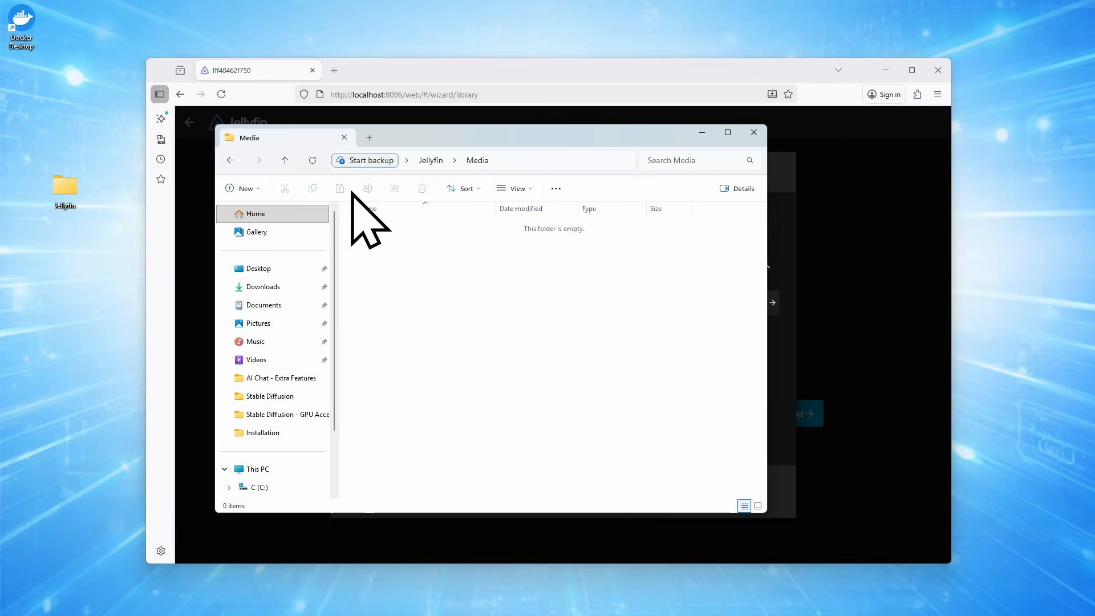
{"action": "left_click", "coordinate": [244, 190]}
{"action": "left_click", "coordinate": [275, 216]}
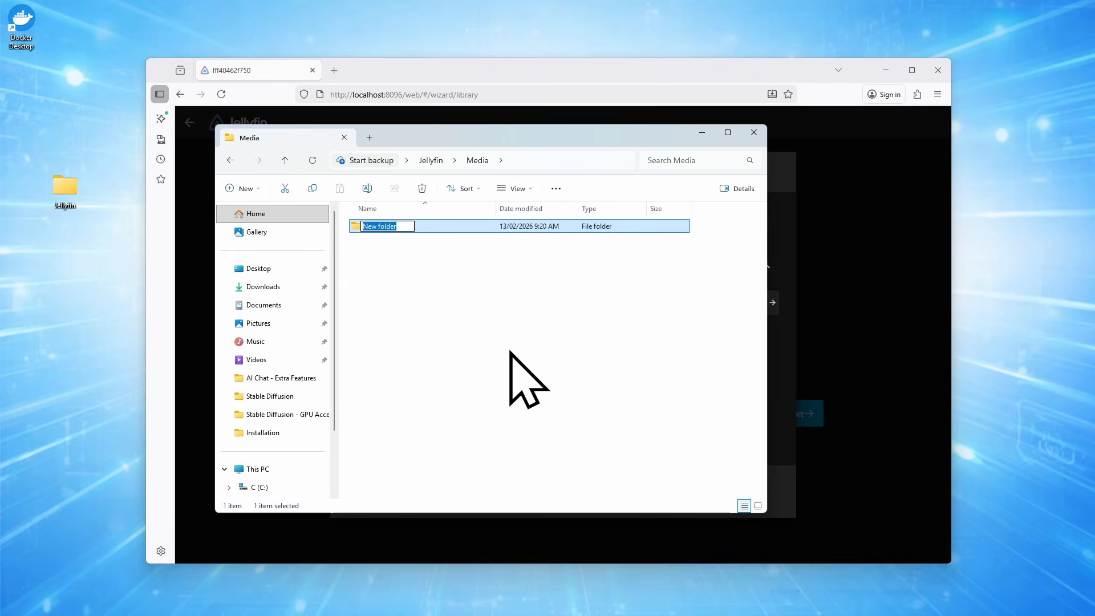
{"action": "type", "text": "Movies"}
{"action": "key", "text": "Return"}
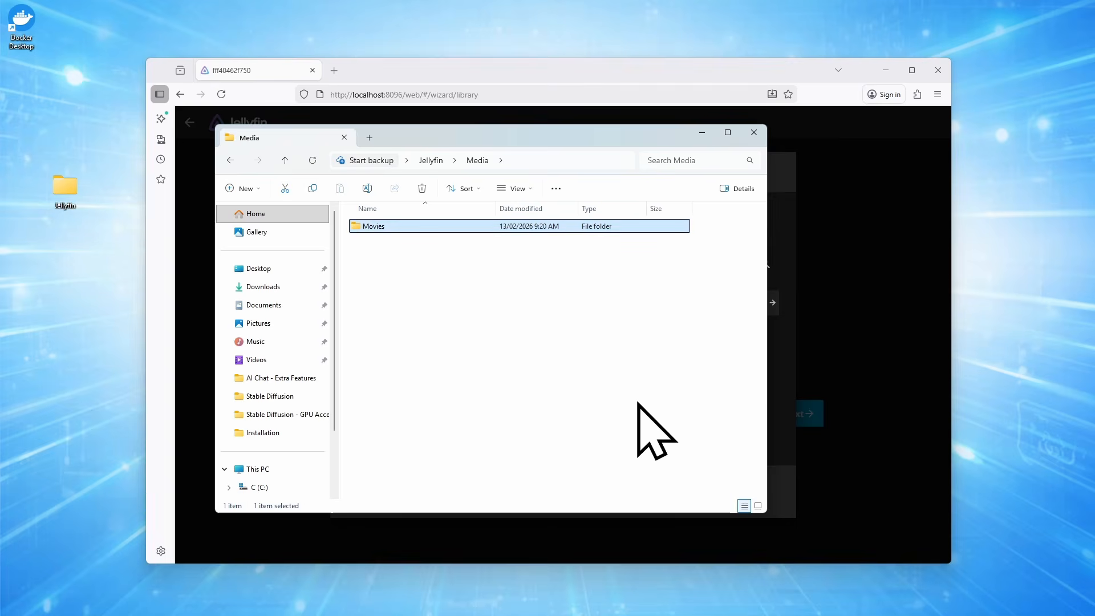
{"action": "left_click", "coordinate": [251, 190]}
{"action": "left_click", "coordinate": [262, 220]}
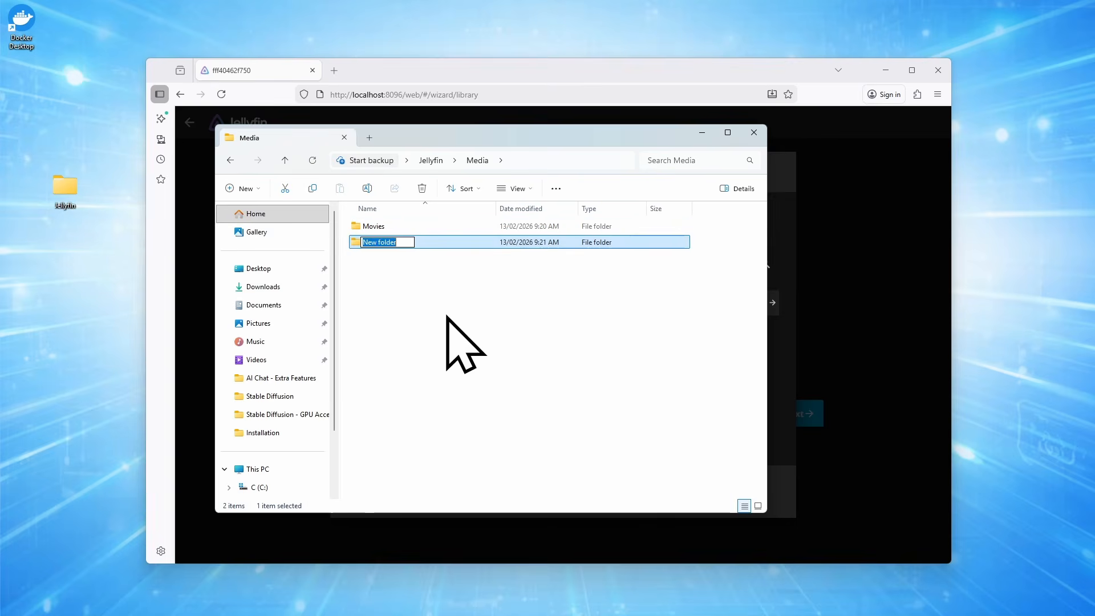
{"action": "type", "text": "TV Shows"}
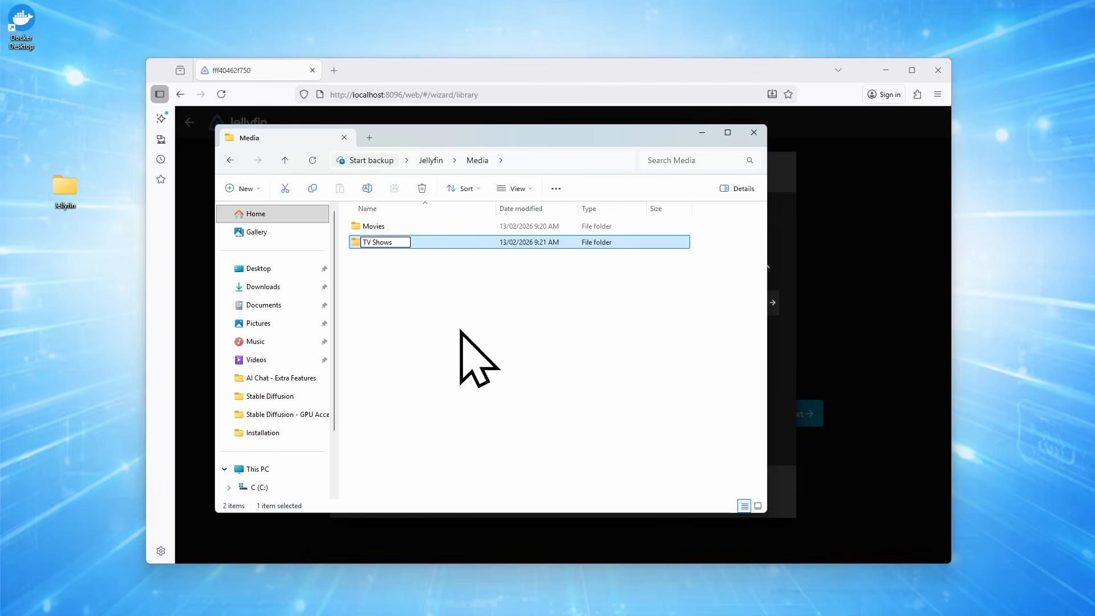
{"action": "key", "text": "Return"}
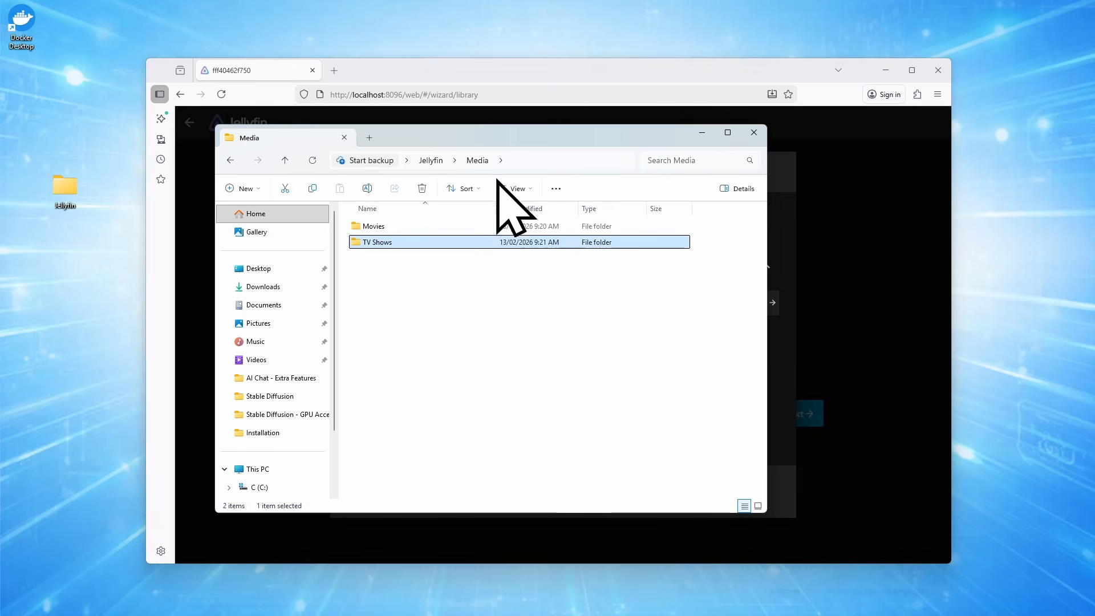
{"action": "left_click", "coordinate": [429, 83]}
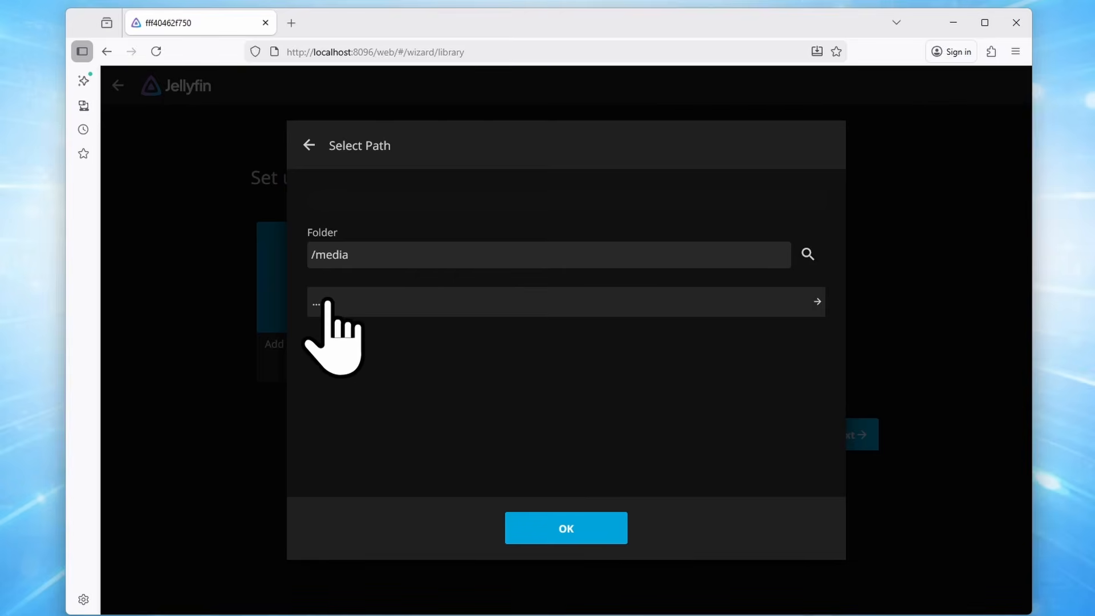
Refresh the folder picker and choose /media/Movies as the library folder
{"action": "left_click", "coordinate": [975, 303]}
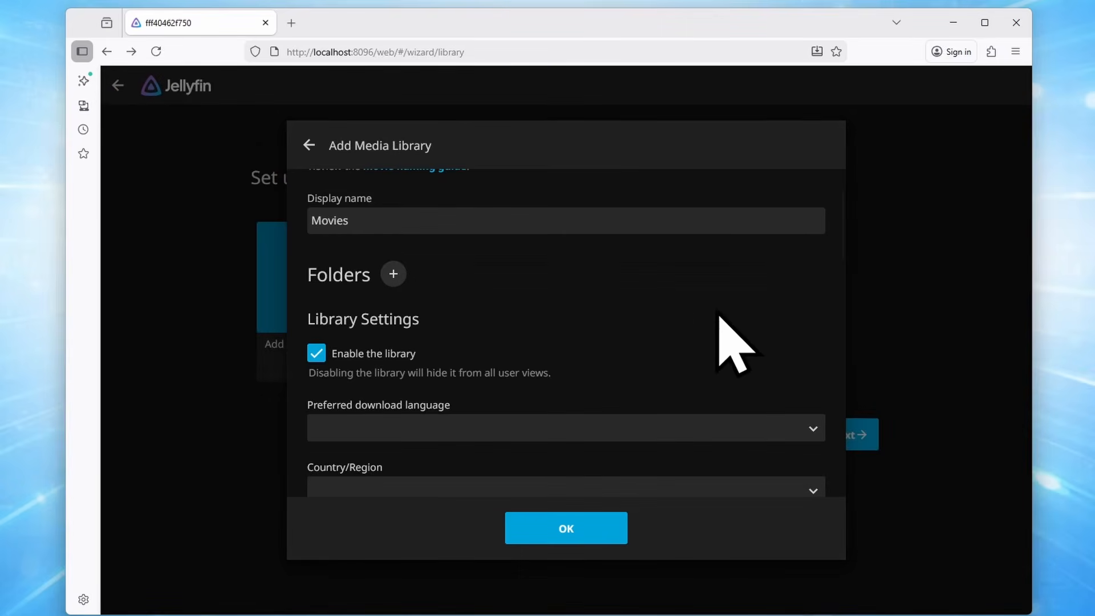
{"action": "left_click", "coordinate": [393, 274]}
{"action": "left_click", "coordinate": [354, 392]}
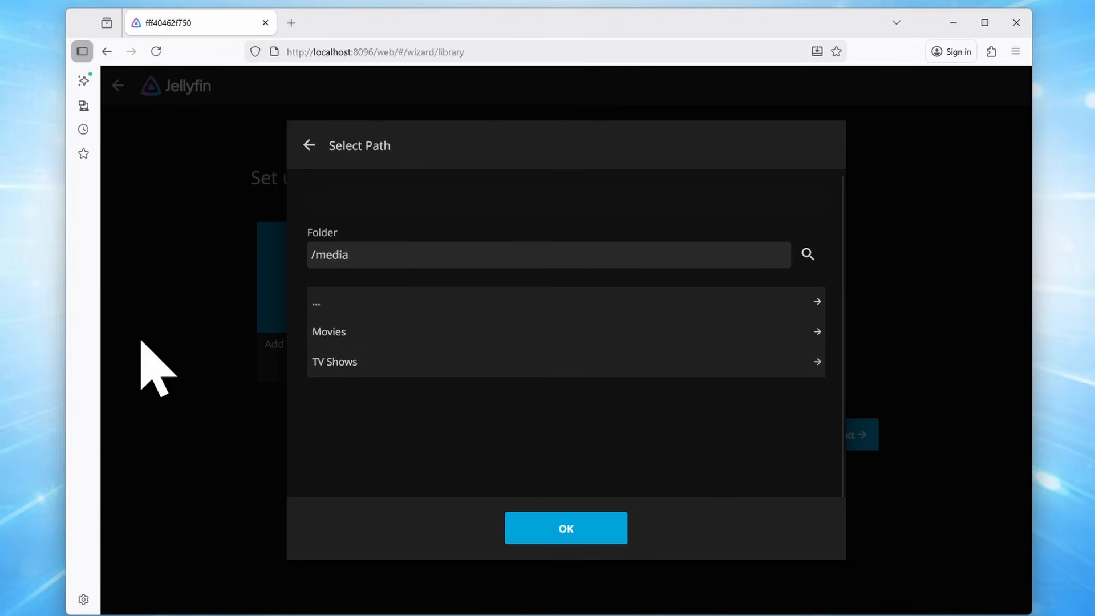
{"action": "left_click", "coordinate": [337, 340]}
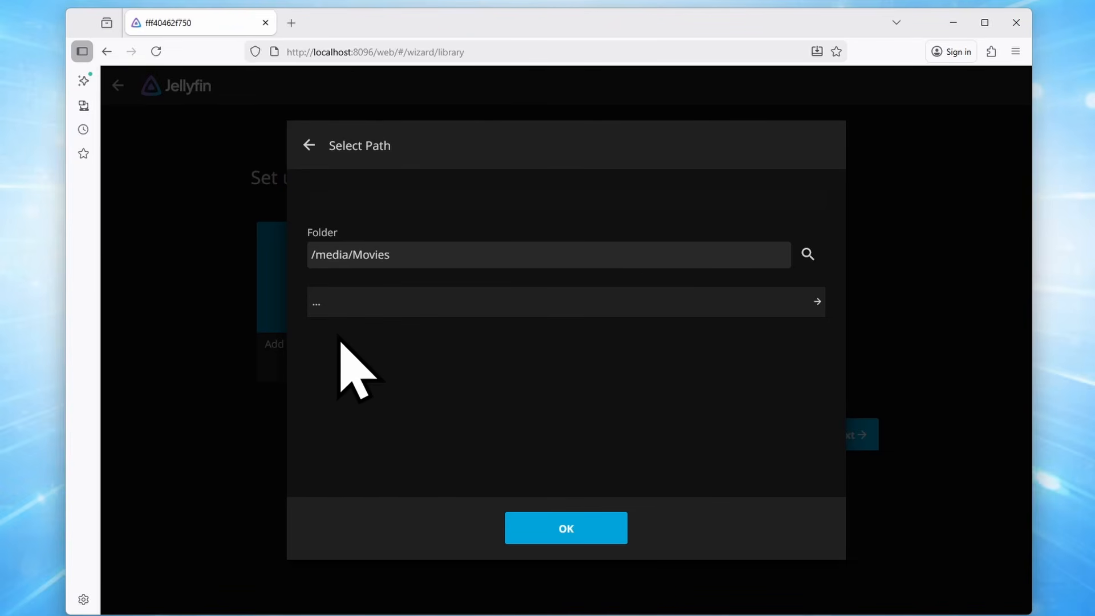
{"action": "left_click", "coordinate": [552, 526]}
{"action": "scroll", "coordinate": [450, 402], "scroll_direction": "up", "scroll_amount": 3}
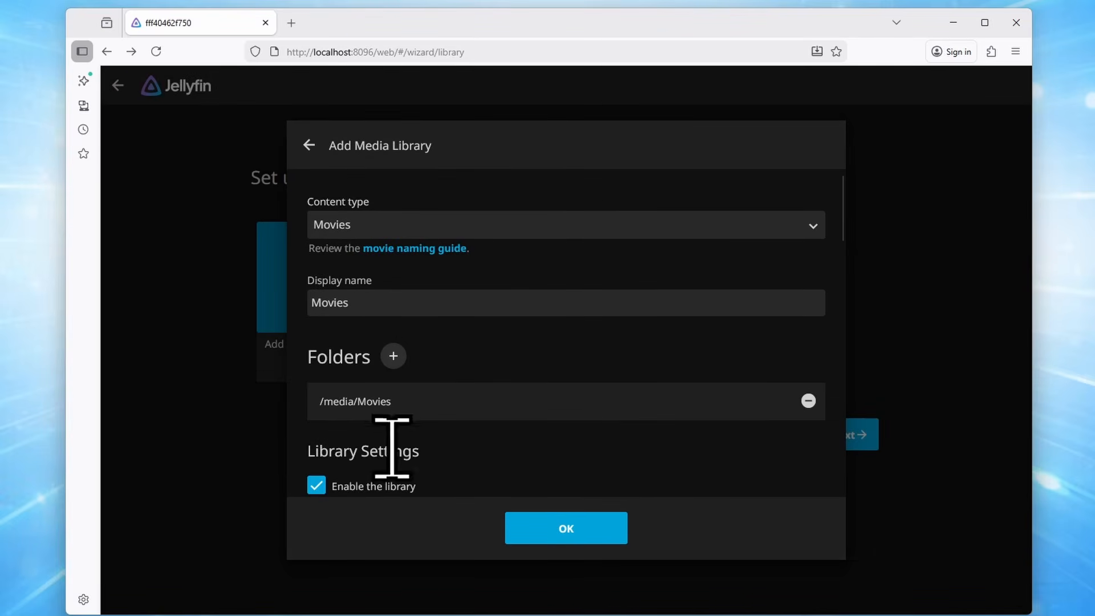
Set download language to English, country to Australia, and prefer embedded titles
{"action": "scroll", "coordinate": [570, 433], "scroll_direction": "down", "scroll_amount": 4}
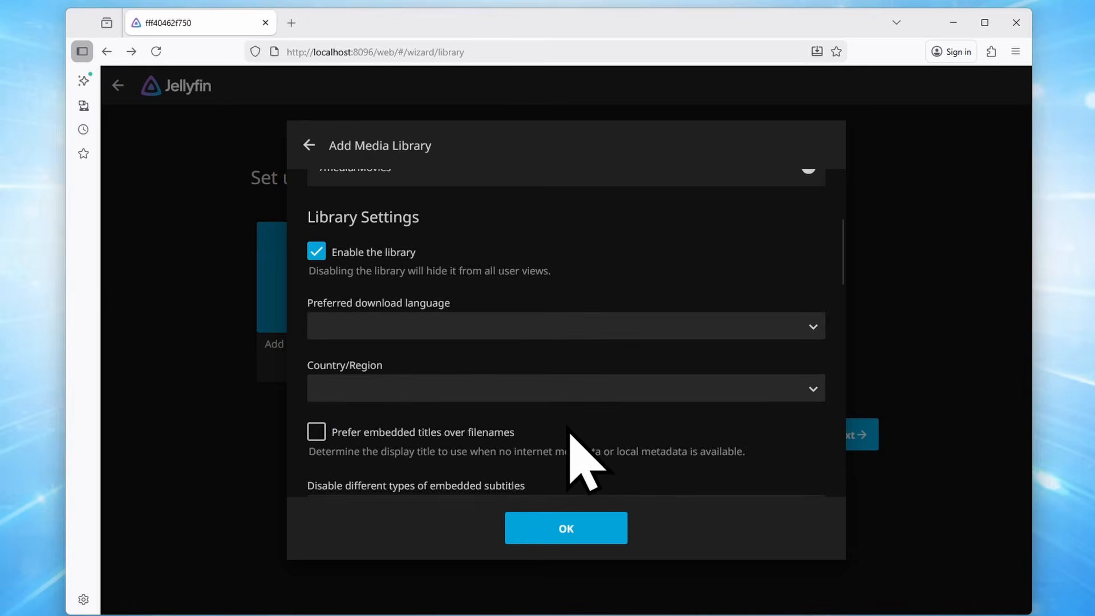
{"action": "scroll", "coordinate": [571, 433], "scroll_direction": "down", "scroll_amount": 3}
{"action": "scroll", "coordinate": [559, 440], "scroll_direction": "up", "scroll_amount": 3}
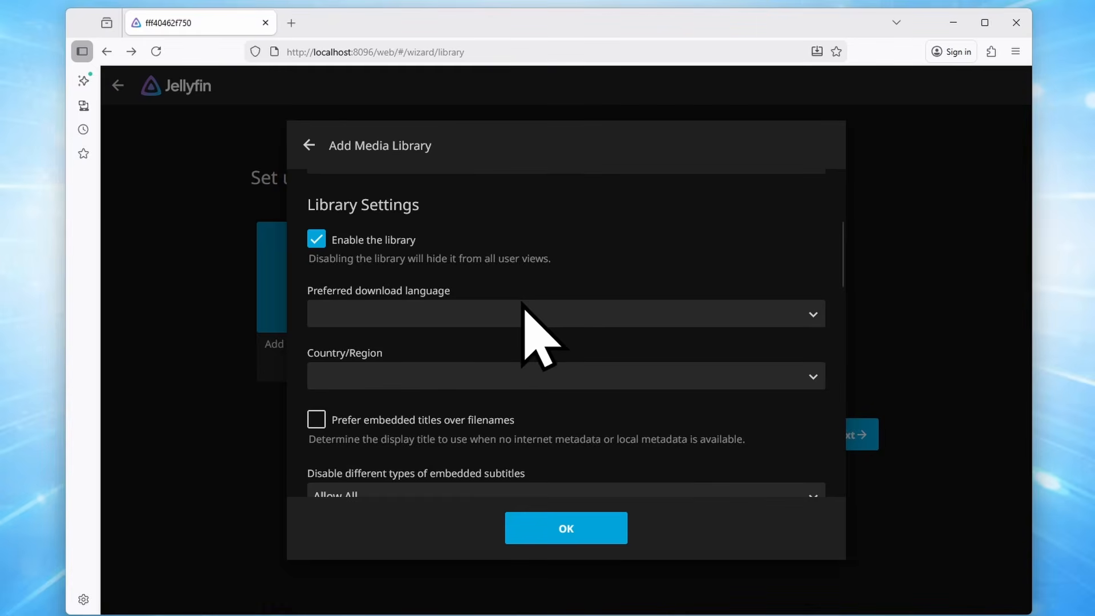
{"action": "left_click", "coordinate": [417, 313]}
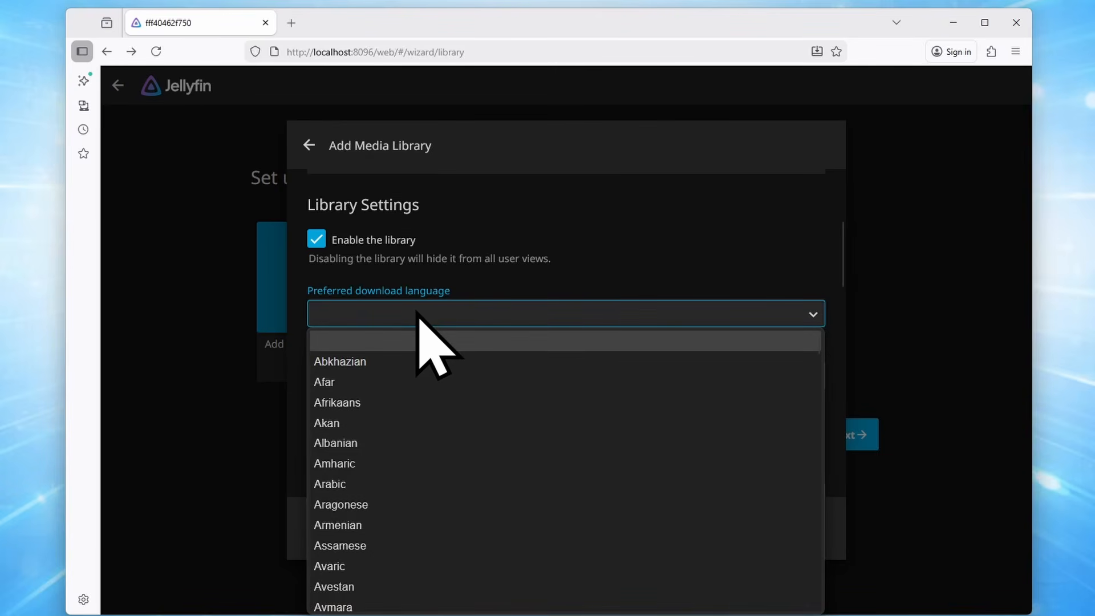
{"action": "key", "text": "e"}
{"action": "key", "text": "Return"}
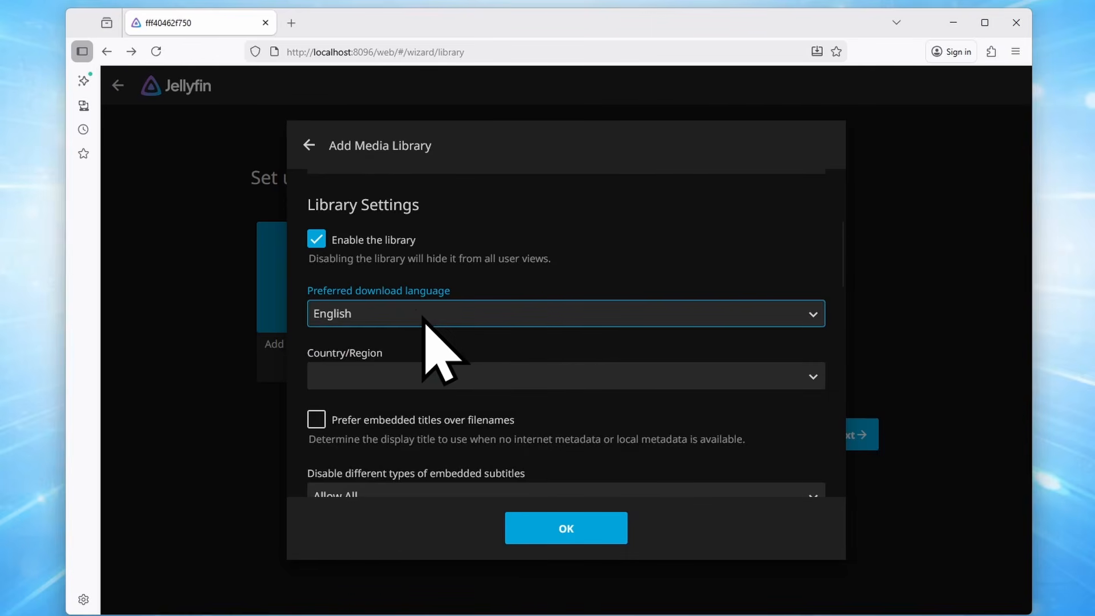
{"action": "scroll", "coordinate": [557, 320], "scroll_direction": "down", "scroll_amount": 2}
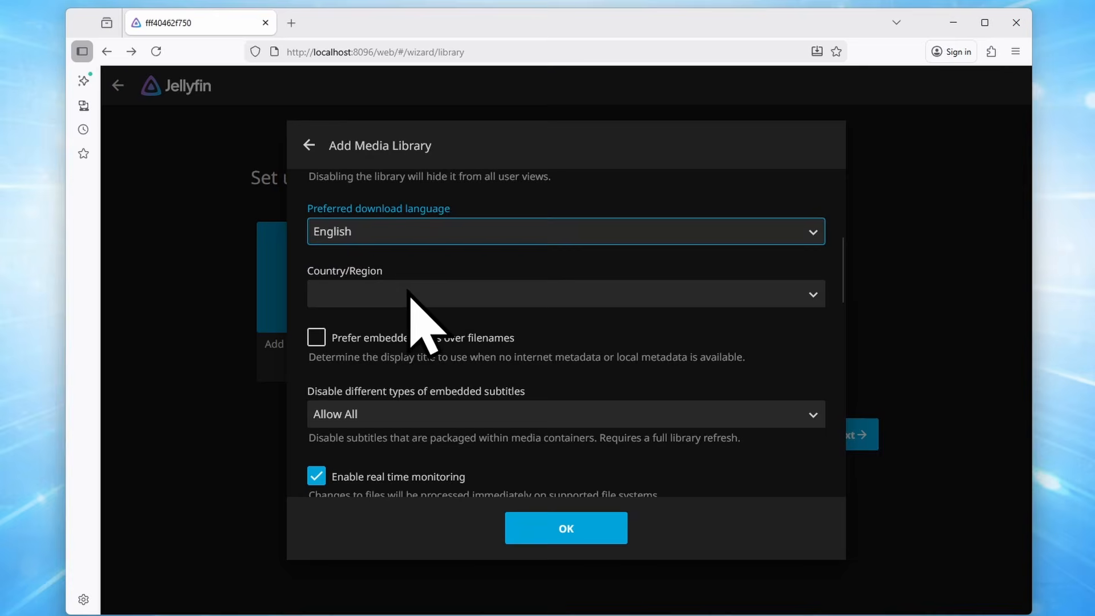
{"action": "left_click", "coordinate": [441, 291]}
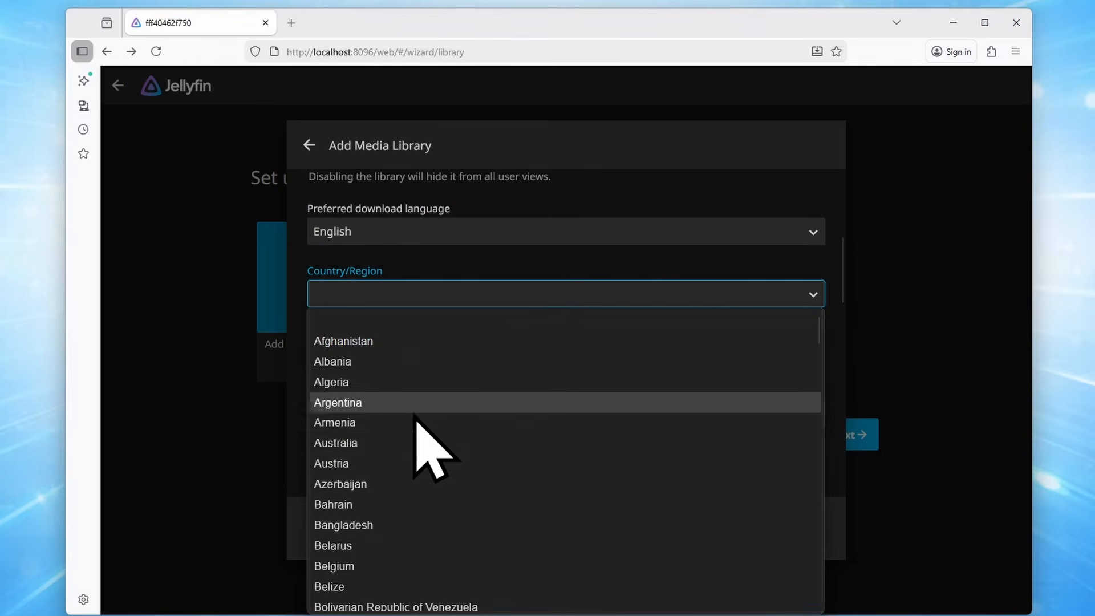
{"action": "left_click", "coordinate": [393, 444]}
{"action": "scroll", "coordinate": [648, 379], "scroll_direction": "down", "scroll_amount": 2}
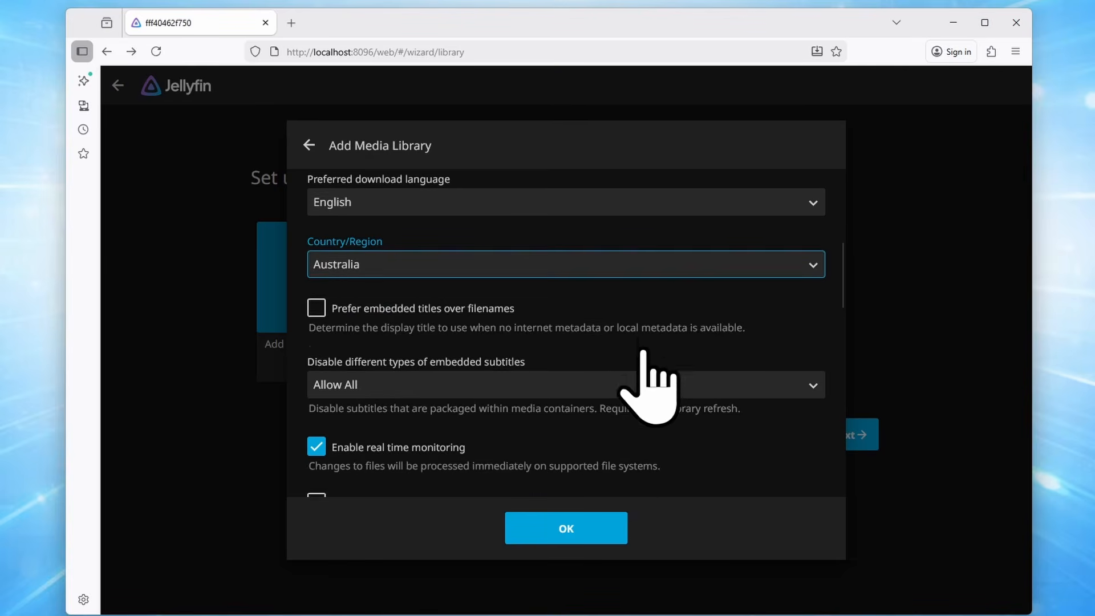
{"action": "left_click", "coordinate": [317, 256]}
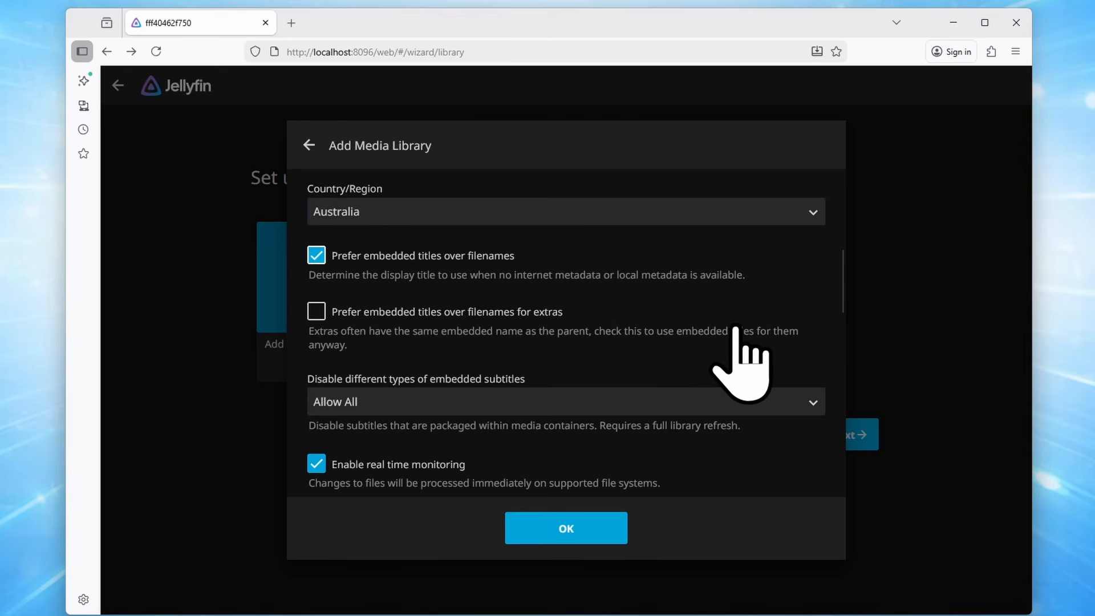
Keep TheMovieDb as the top metadata downloader and automatic refresh at Never
{"action": "scroll", "coordinate": [737, 336], "scroll_direction": "down", "scroll_amount": 5}
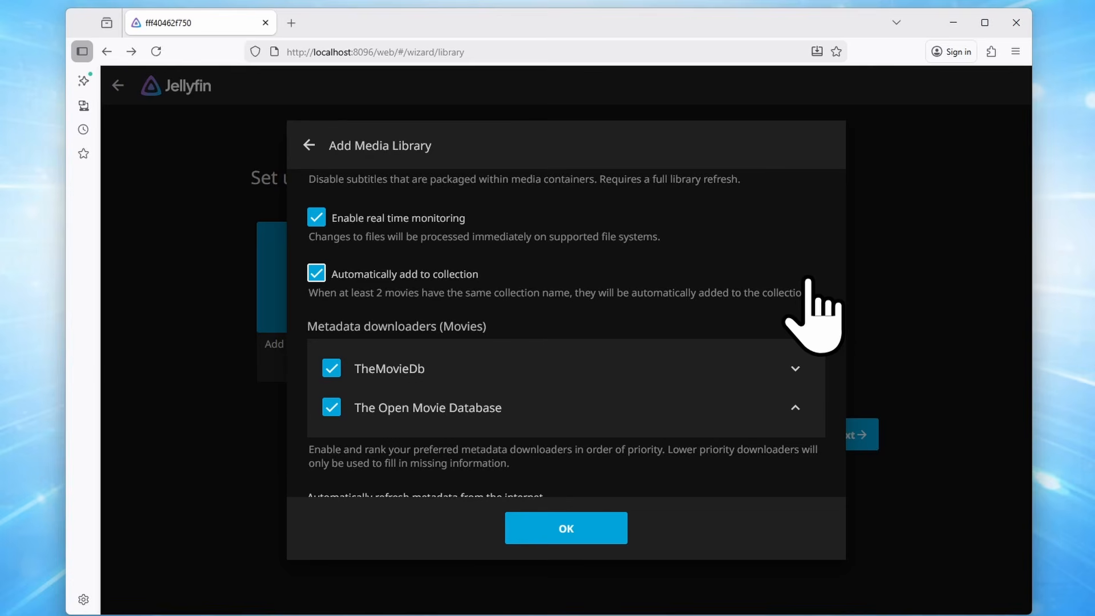
{"action": "scroll", "coordinate": [798, 285], "scroll_direction": "down", "scroll_amount": 1}
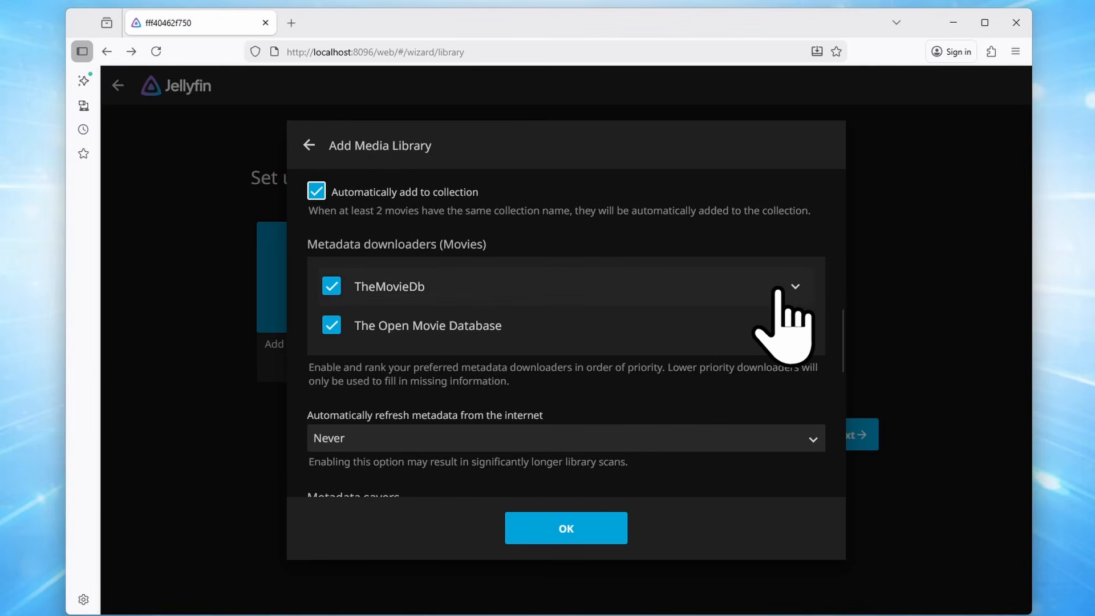
{"action": "scroll", "coordinate": [741, 268], "scroll_direction": "down", "scroll_amount": 1}
{"action": "scroll", "coordinate": [693, 256], "scroll_direction": "up", "scroll_amount": 1}
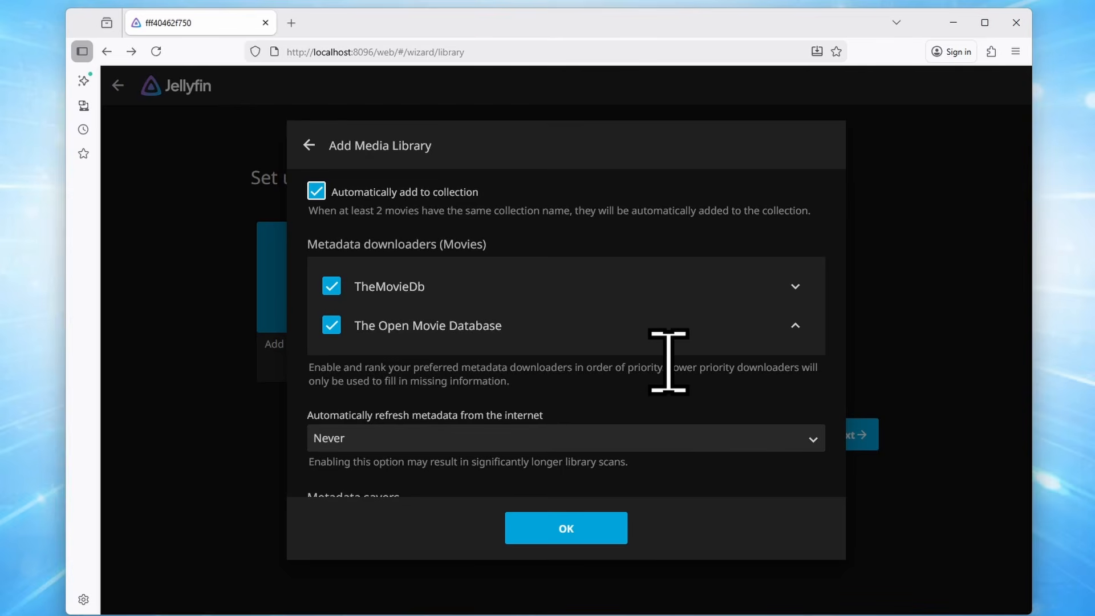
{"action": "left_click", "coordinate": [795, 325]}
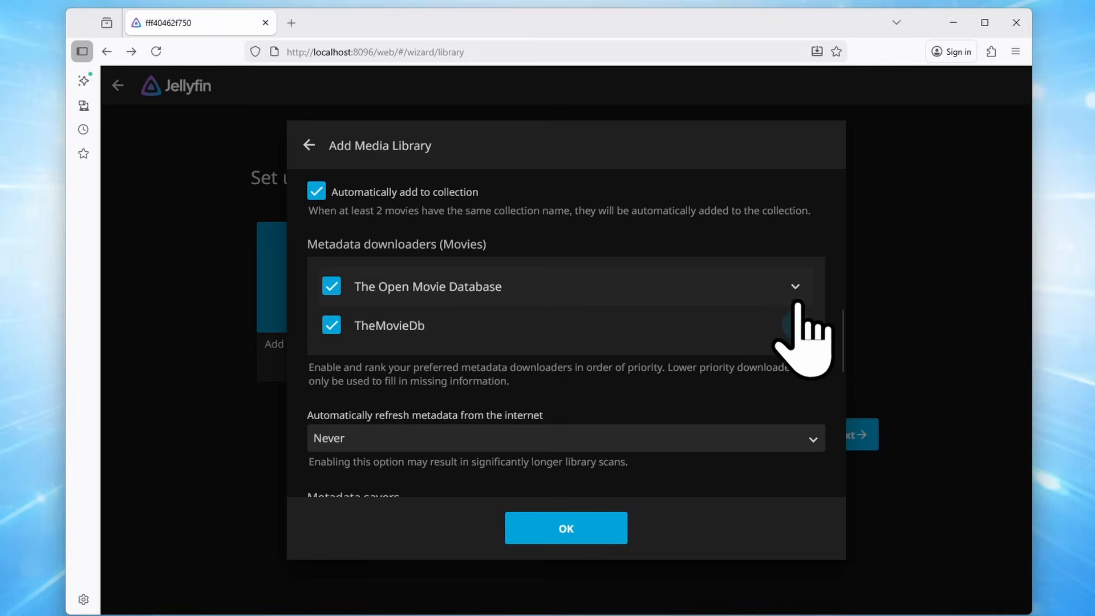
{"action": "left_click", "coordinate": [795, 325]}
{"action": "left_click", "coordinate": [795, 325]}
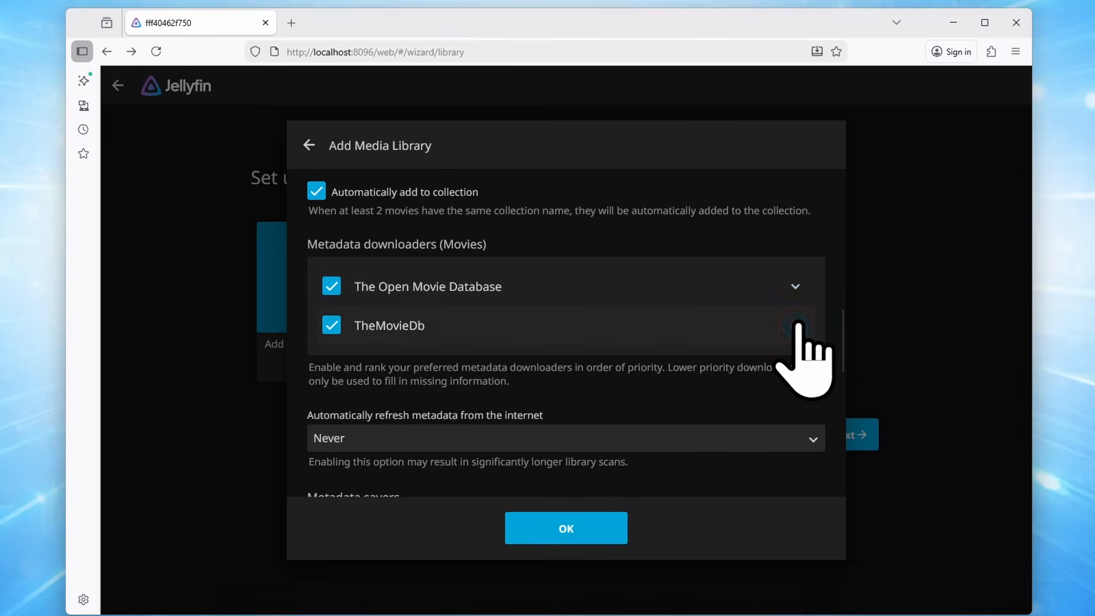
{"action": "left_click", "coordinate": [795, 286]}
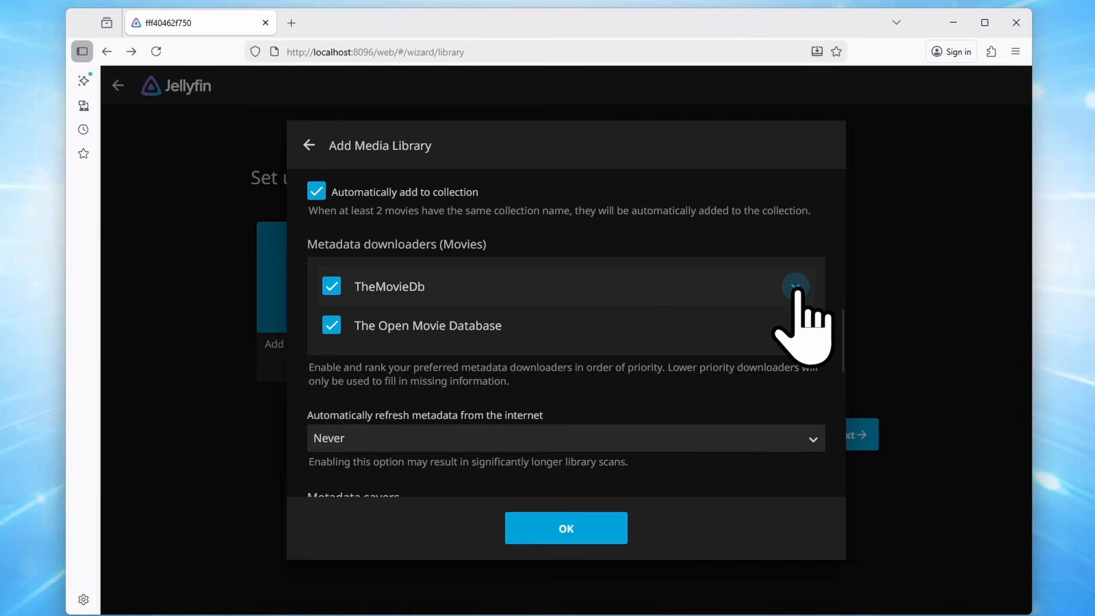
{"action": "scroll", "coordinate": [465, 300], "scroll_direction": "down", "scroll_amount": 3}
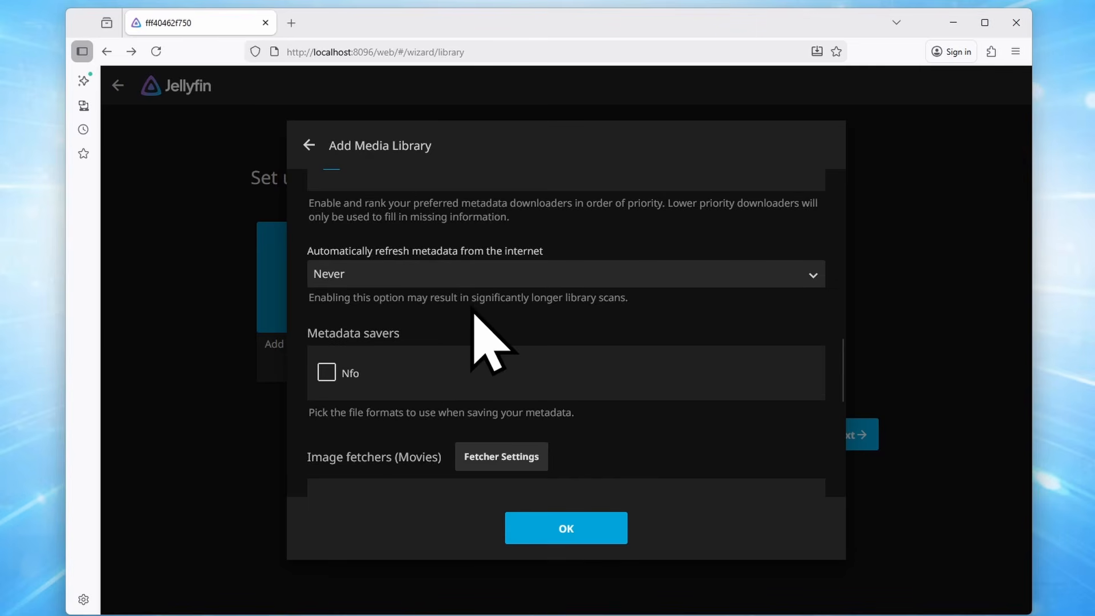
{"action": "left_click", "coordinate": [565, 278]}
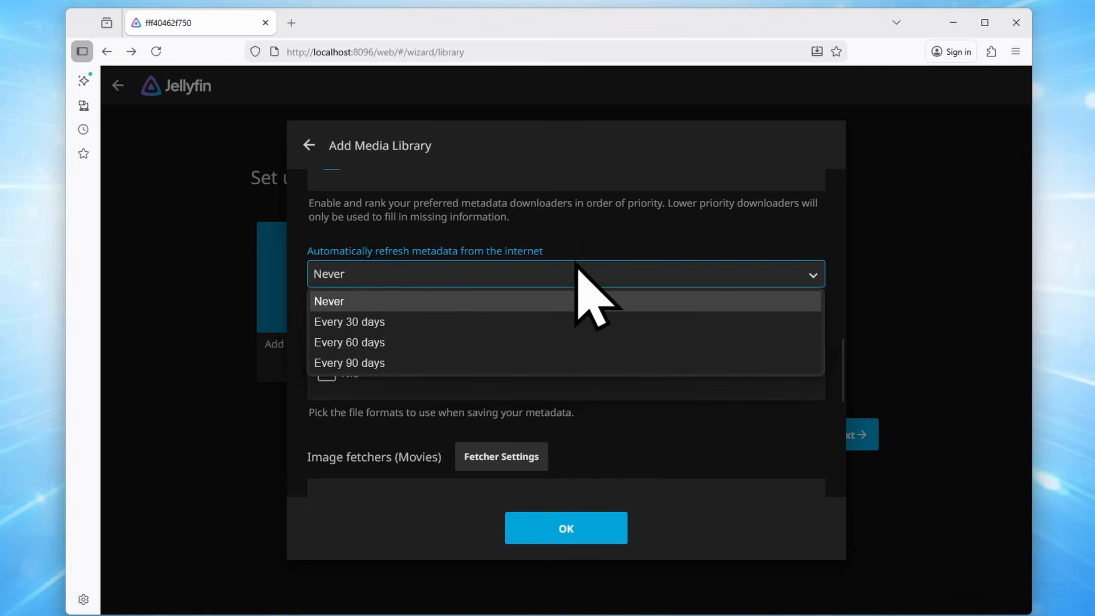
{"action": "left_click", "coordinate": [586, 243]}
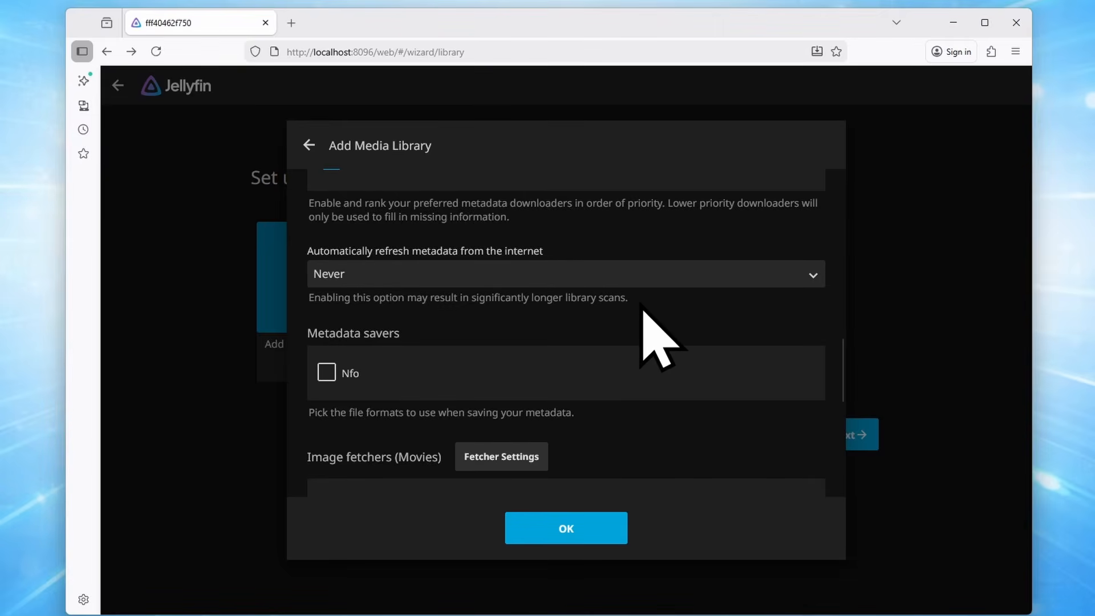
Enable Nfo metadata saving and artwork in media folders, then create the library
{"action": "scroll", "coordinate": [661, 336], "scroll_direction": "down", "scroll_amount": 2}
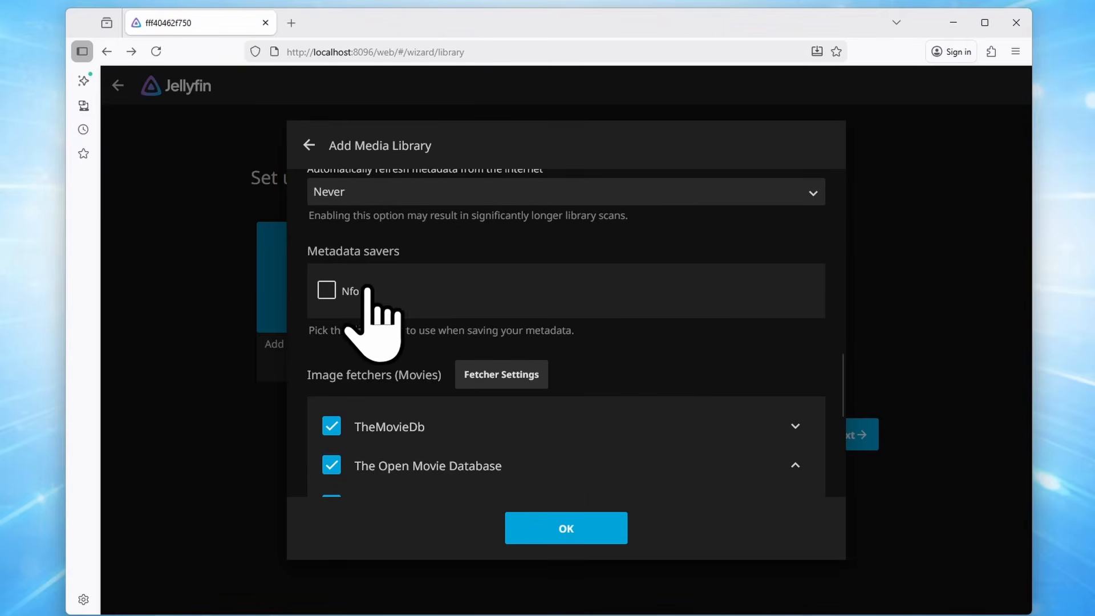
{"action": "left_click", "coordinate": [326, 291]}
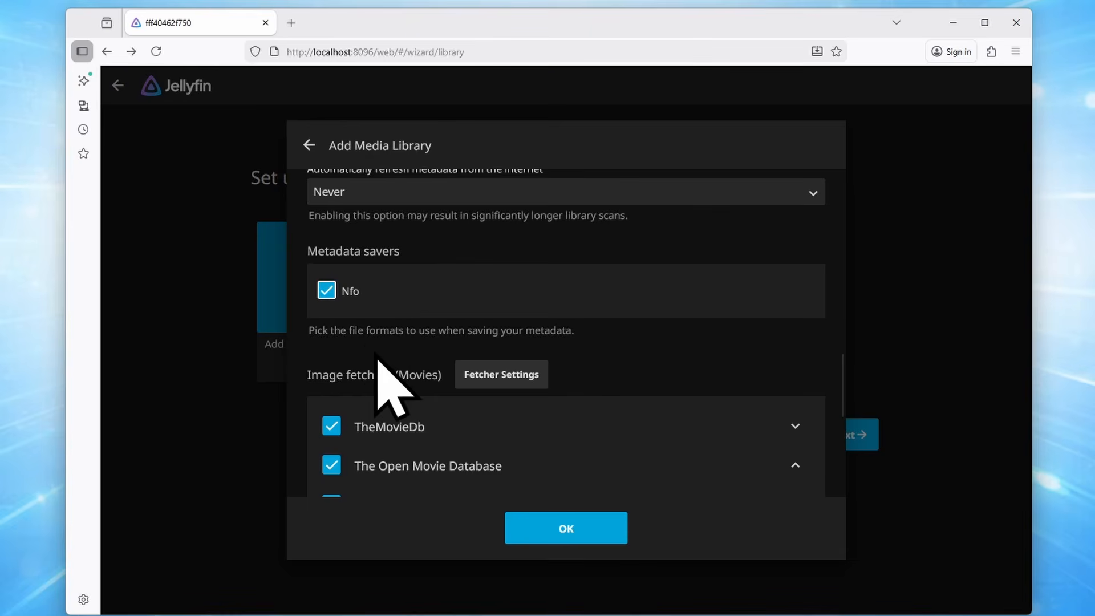
{"action": "scroll", "coordinate": [709, 343], "scroll_direction": "down", "scroll_amount": 2}
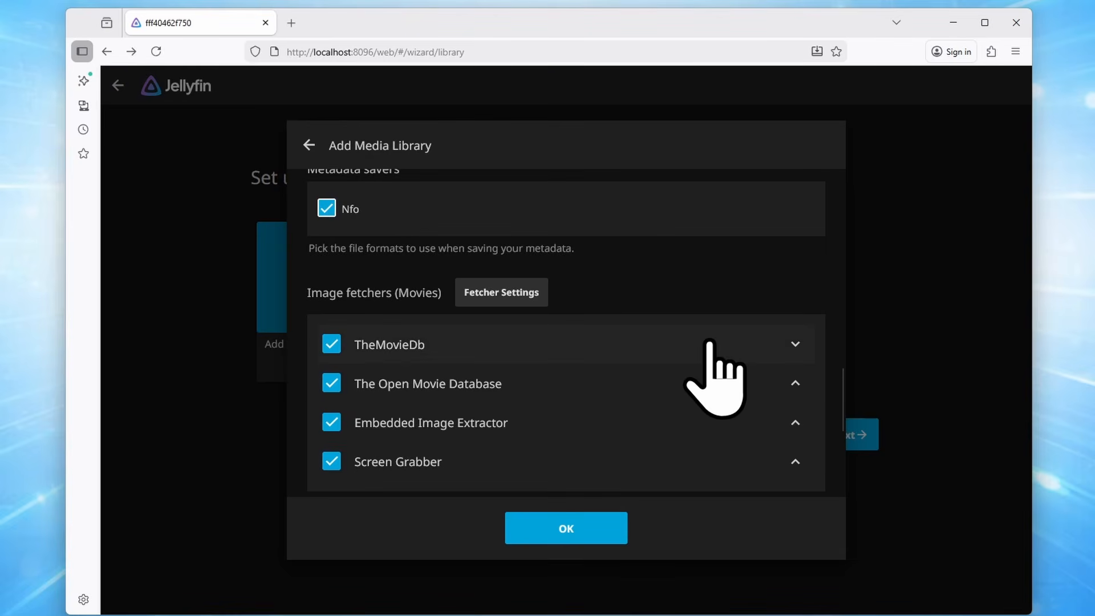
{"action": "scroll", "coordinate": [709, 341], "scroll_direction": "down", "scroll_amount": 2}
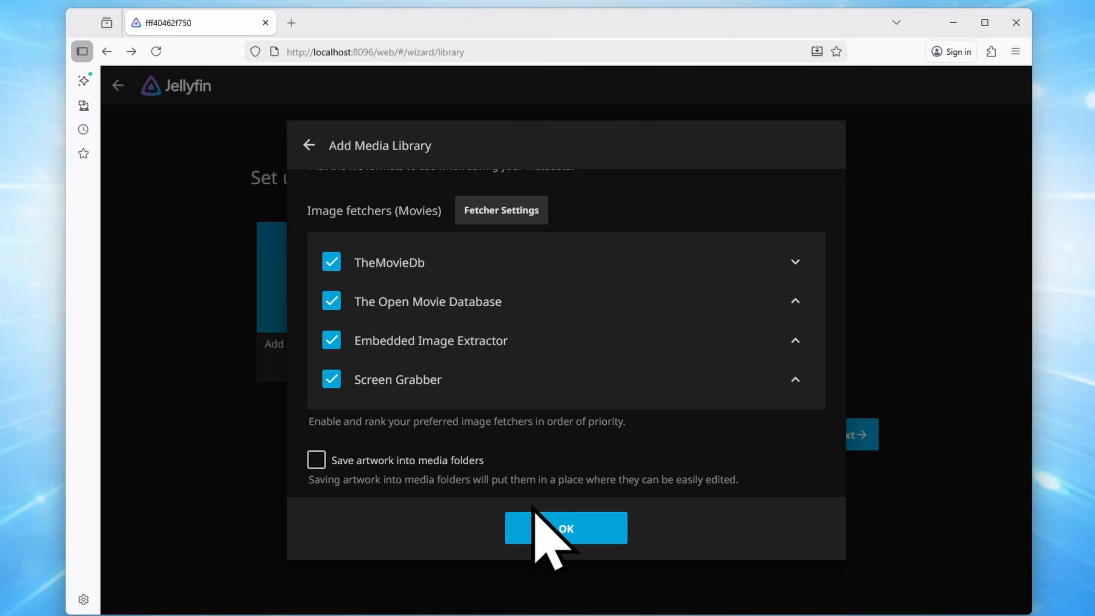
{"action": "scroll", "coordinate": [654, 452], "scroll_direction": "down", "scroll_amount": 4}
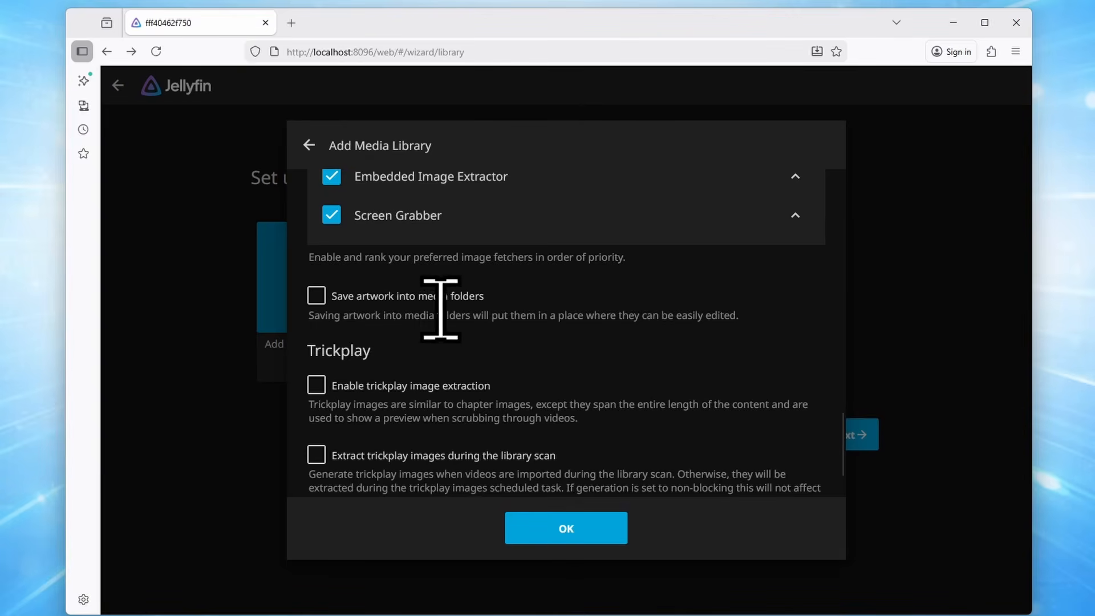
{"action": "left_click", "coordinate": [460, 296]}
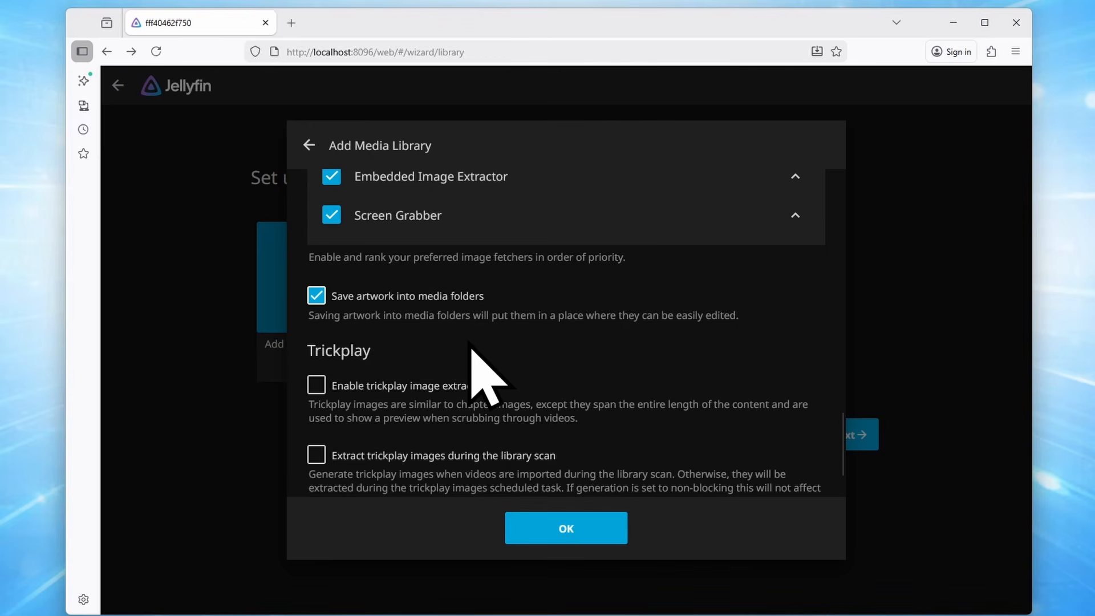
{"action": "scroll", "coordinate": [682, 277], "scroll_direction": "down", "scroll_amount": 3}
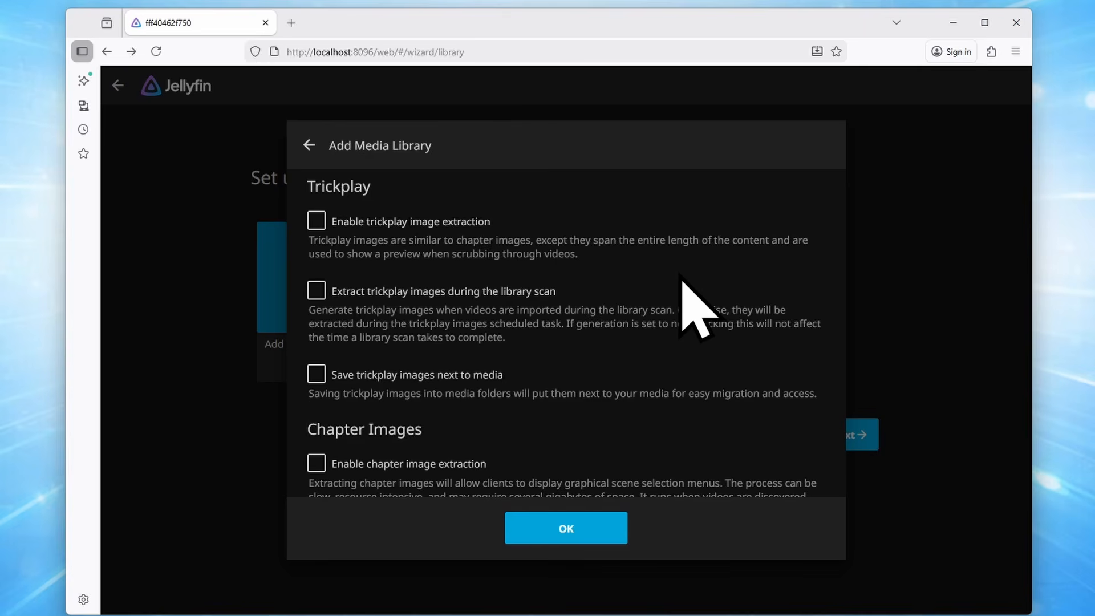
{"action": "scroll", "coordinate": [672, 279], "scroll_direction": "down", "scroll_amount": 5}
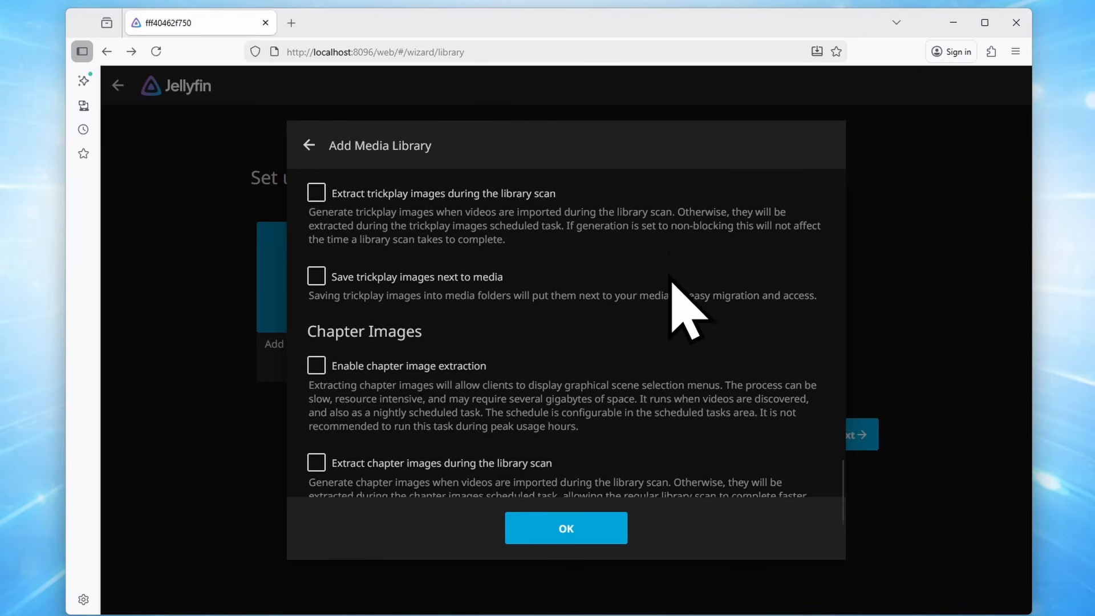
{"action": "left_click", "coordinate": [603, 532]}
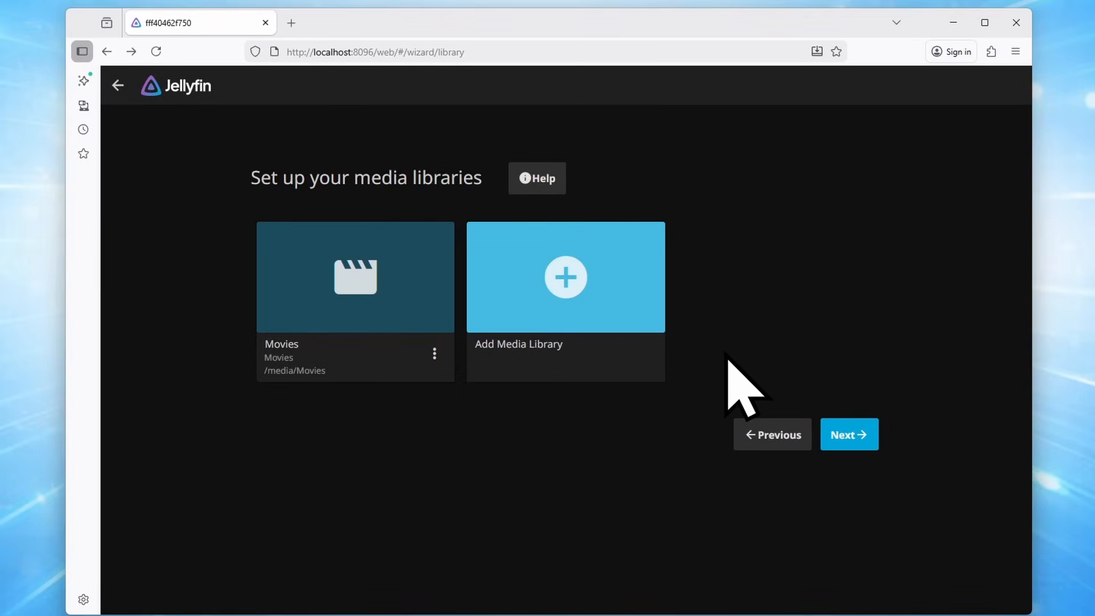
Start a Shows library with /media/TV Shows as its folder
{"action": "left_click", "coordinate": [580, 271]}
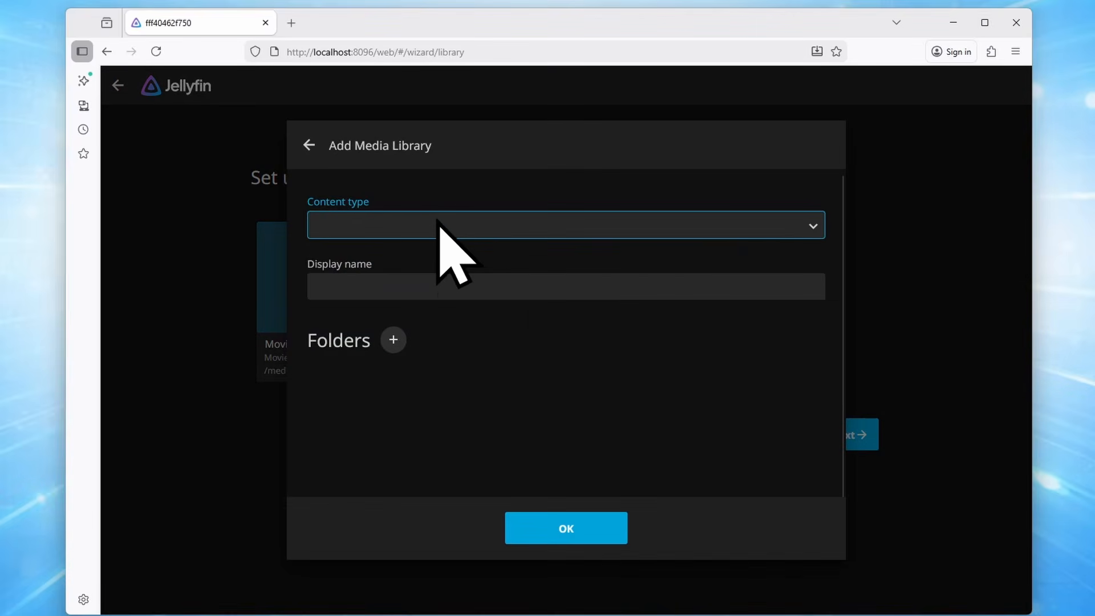
{"action": "left_click", "coordinate": [425, 225]}
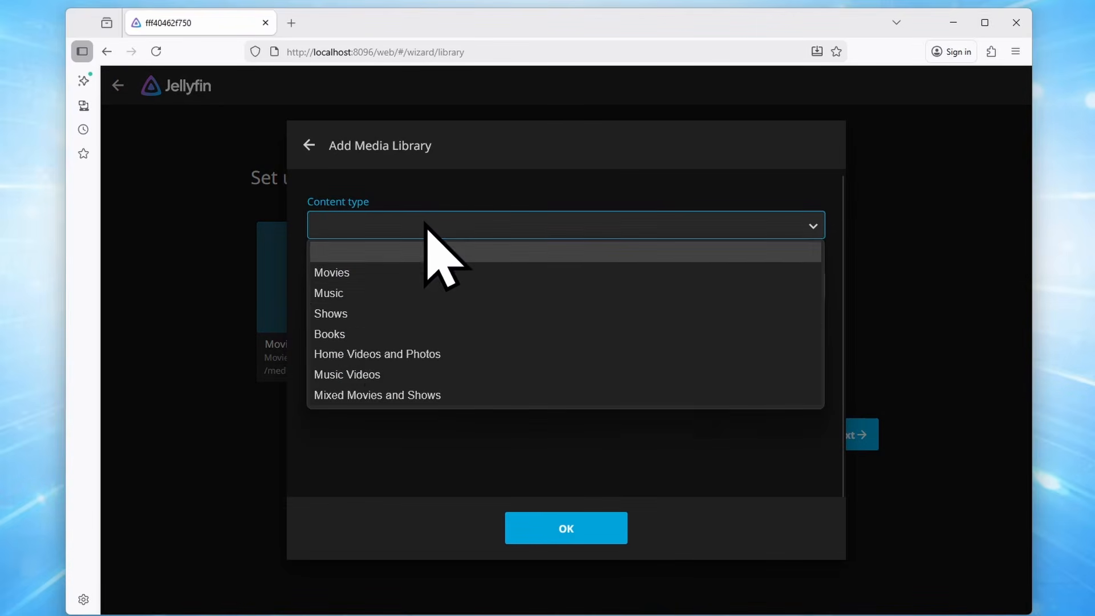
{"action": "left_click", "coordinate": [358, 313]}
{"action": "scroll", "coordinate": [635, 421], "scroll_direction": "down", "scroll_amount": 2}
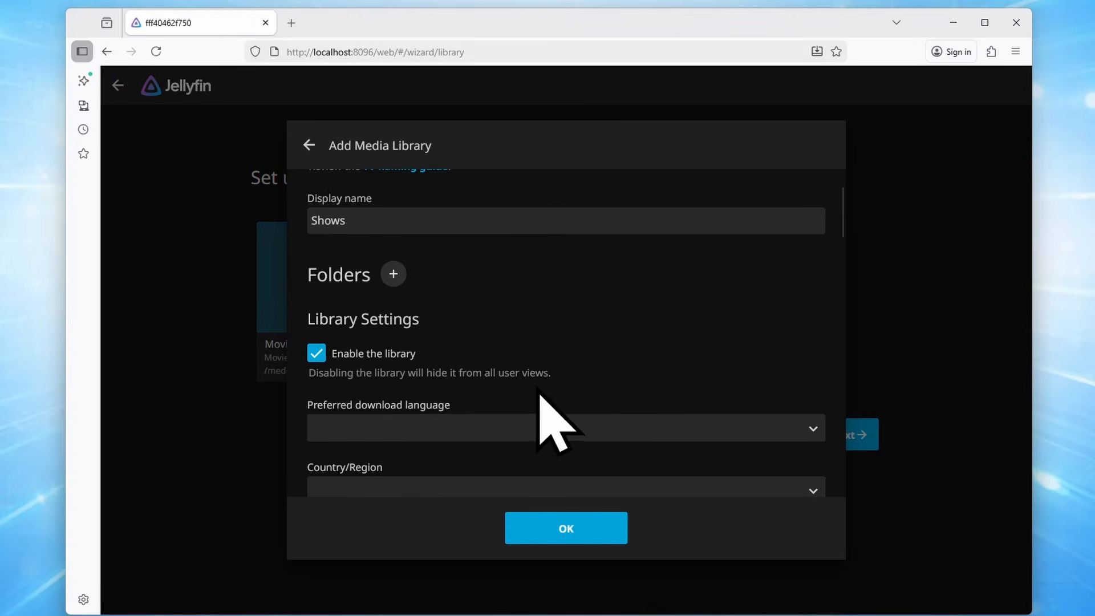
{"action": "left_click", "coordinate": [392, 275]}
{"action": "left_click", "coordinate": [358, 393]}
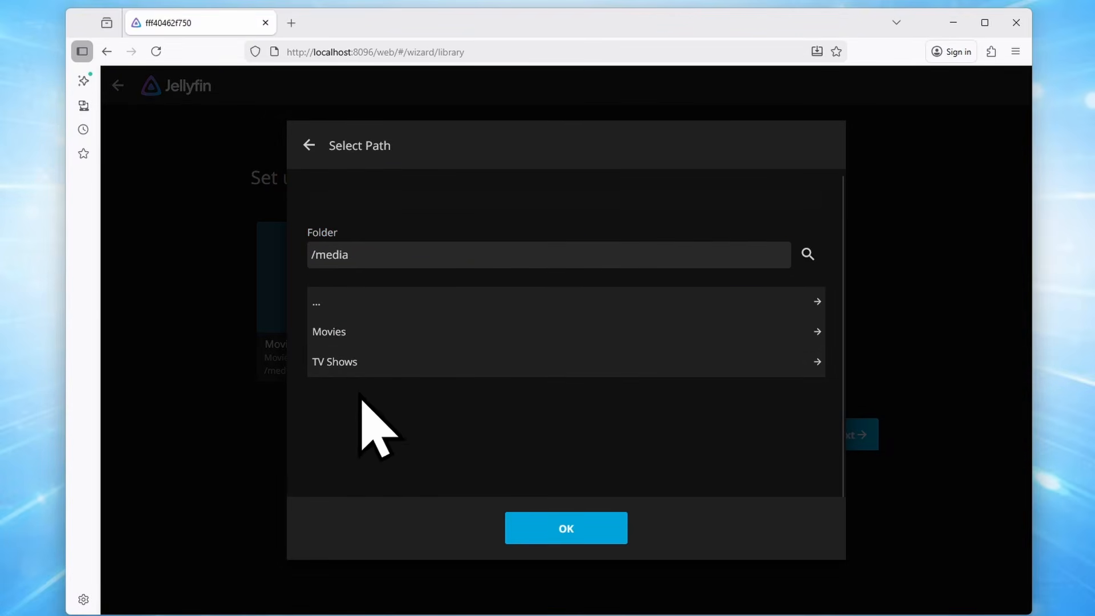
{"action": "left_click", "coordinate": [330, 365]}
{"action": "left_click", "coordinate": [560, 536]}
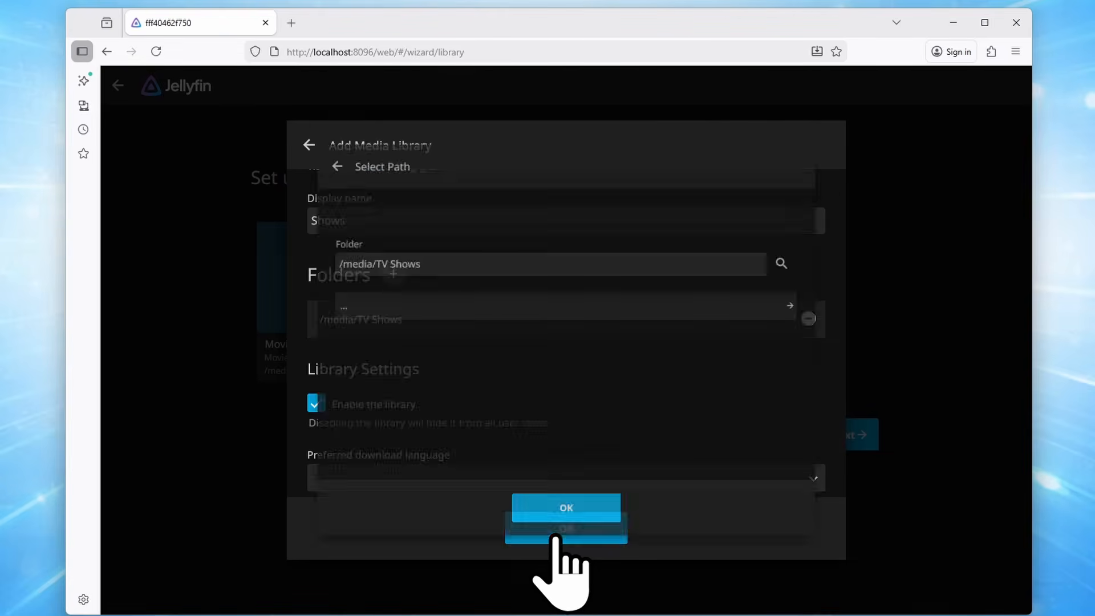
Set the Shows library's download language to English and save it
{"action": "scroll", "coordinate": [736, 422], "scroll_direction": "down", "scroll_amount": 4}
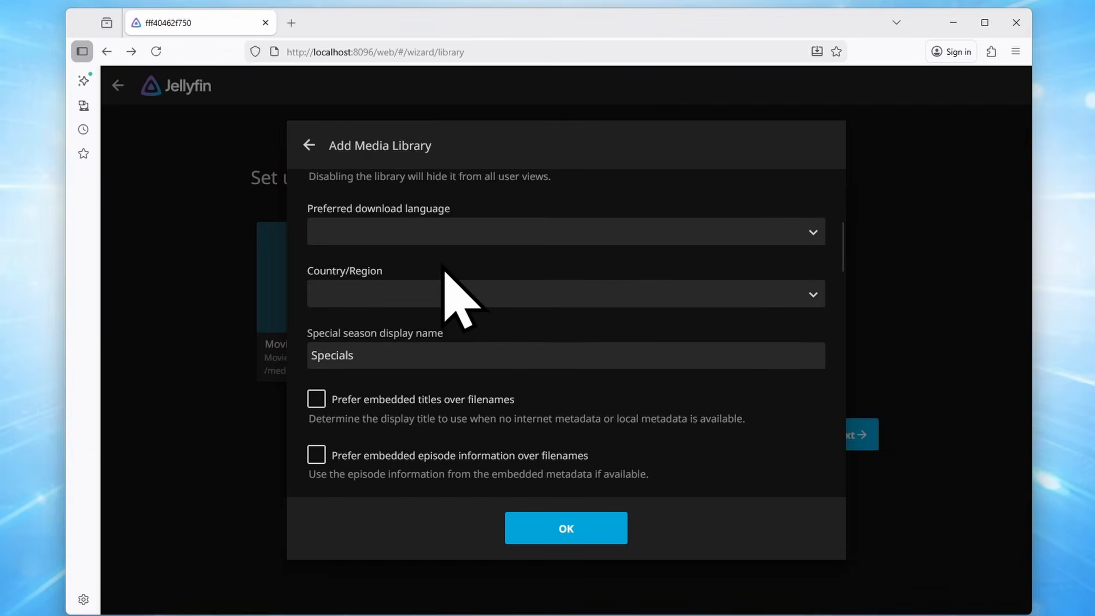
{"action": "left_click", "coordinate": [441, 235]}
{"action": "key", "text": "e"}
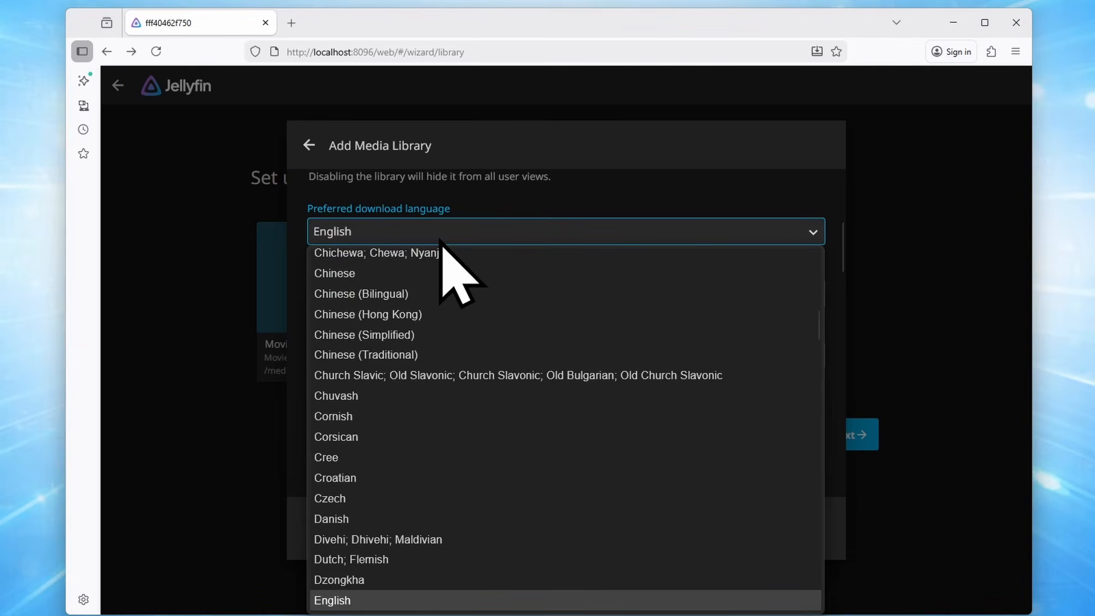
{"action": "key", "text": "Return"}
{"action": "left_click", "coordinate": [561, 295]}
{"action": "key", "text": "Escape"}
{"action": "scroll", "coordinate": [744, 404], "scroll_direction": "down", "scroll_amount": 3}
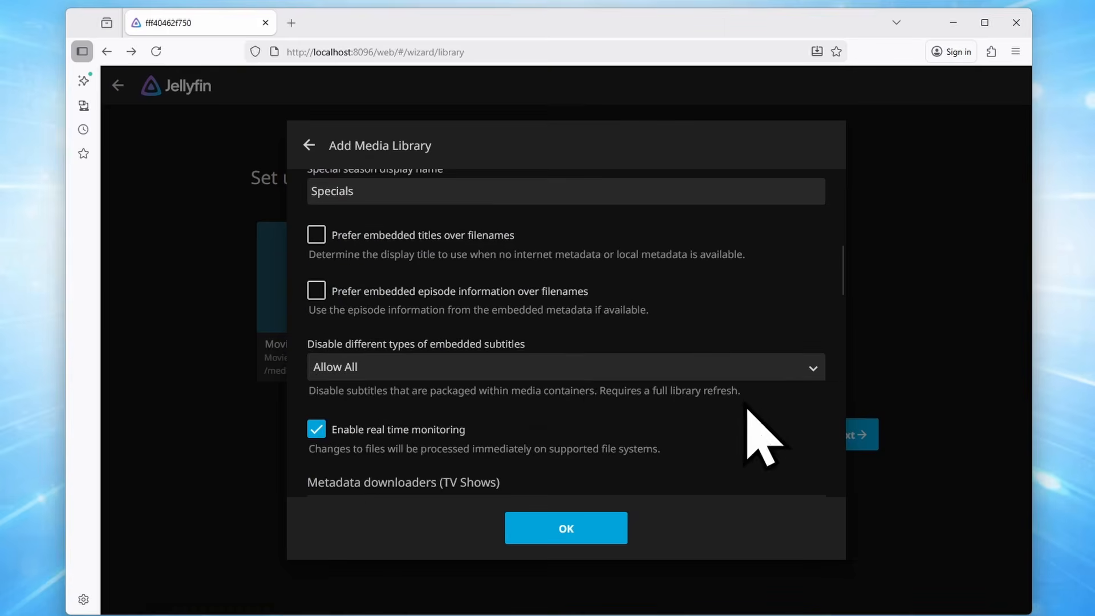
{"action": "scroll", "coordinate": [709, 379], "scroll_direction": "down", "scroll_amount": 10}
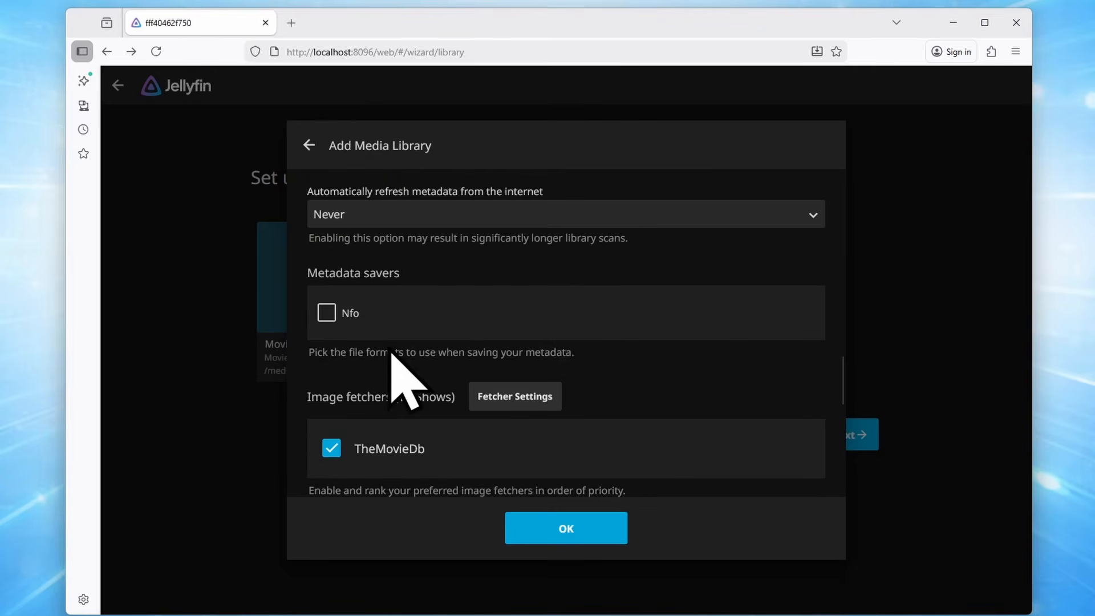
{"action": "scroll", "coordinate": [597, 336], "scroll_direction": "down", "scroll_amount": 10}
{"action": "left_click", "coordinate": [589, 533]}
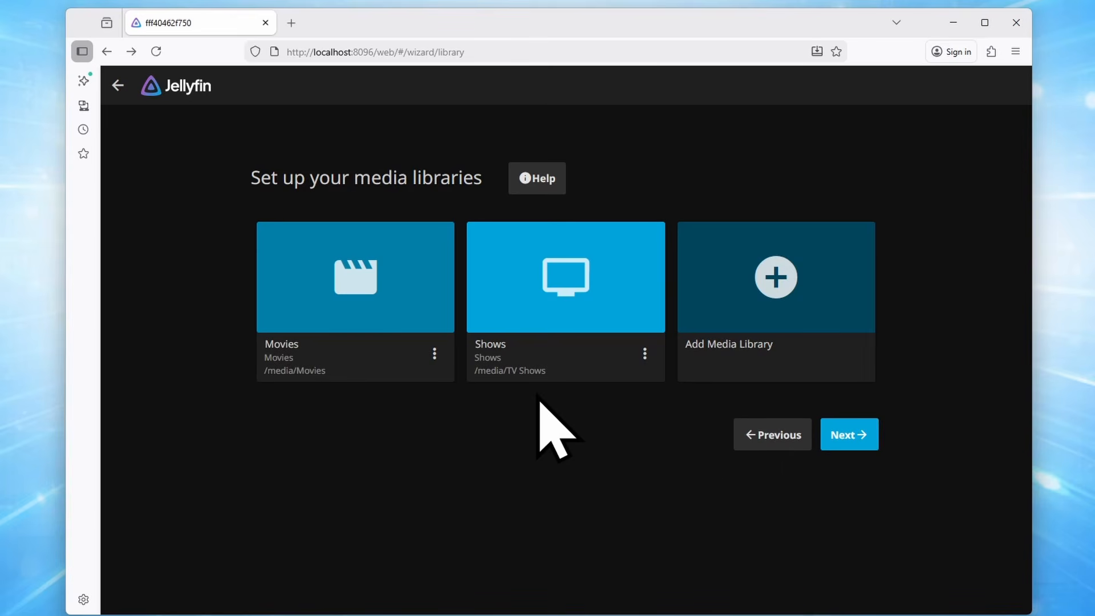
Finish the setup wizard with remote connections disabled
{"action": "left_click", "coordinate": [849, 434]}
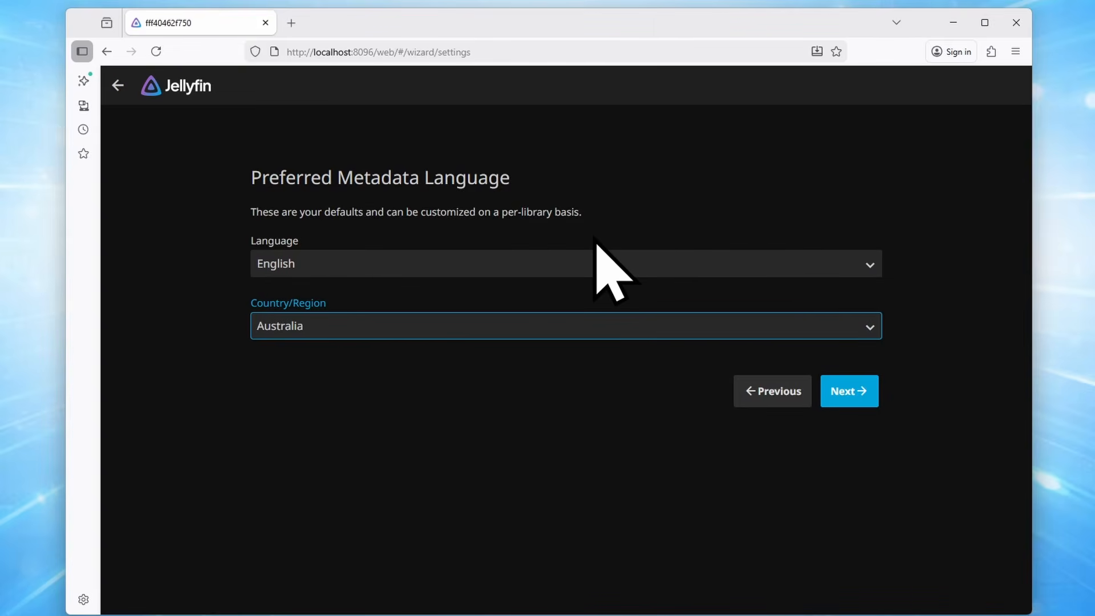
{"action": "left_click", "coordinate": [848, 389]}
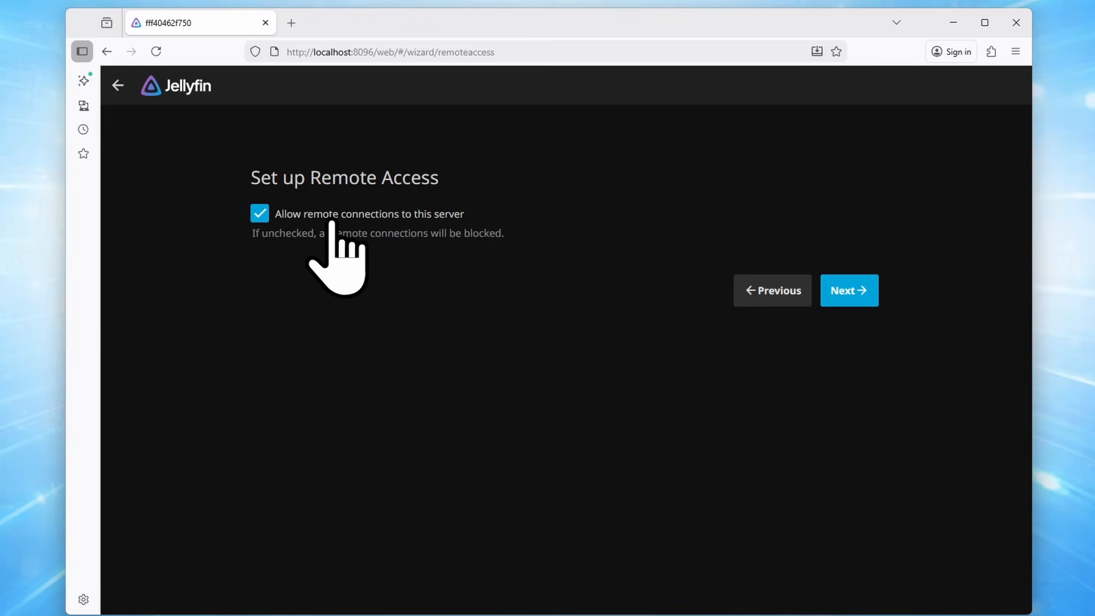
{"action": "left_click", "coordinate": [332, 223]}
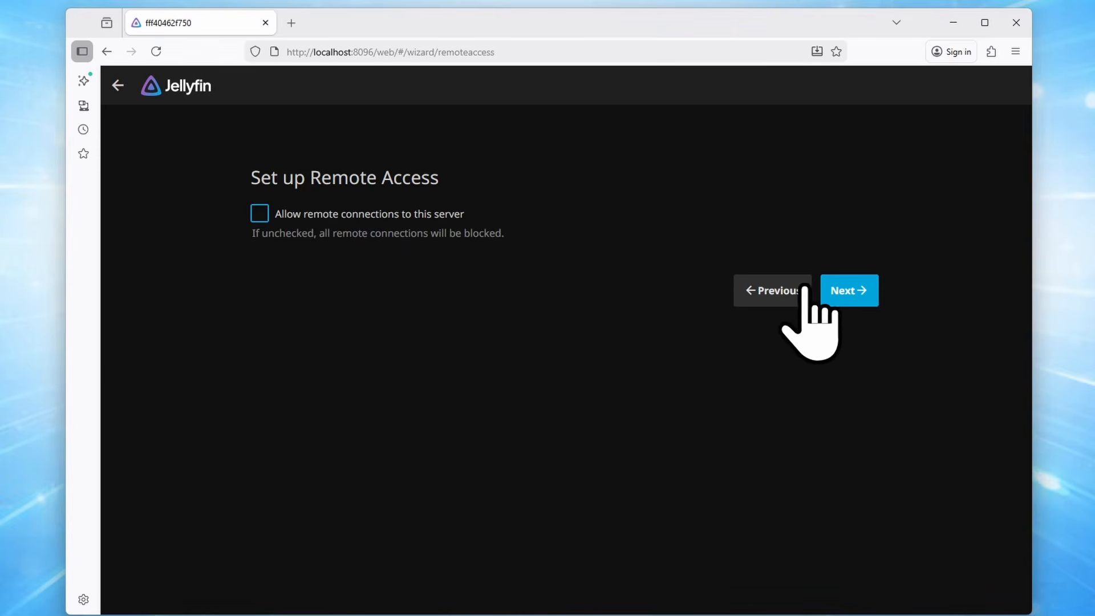
{"action": "left_click", "coordinate": [839, 290]}
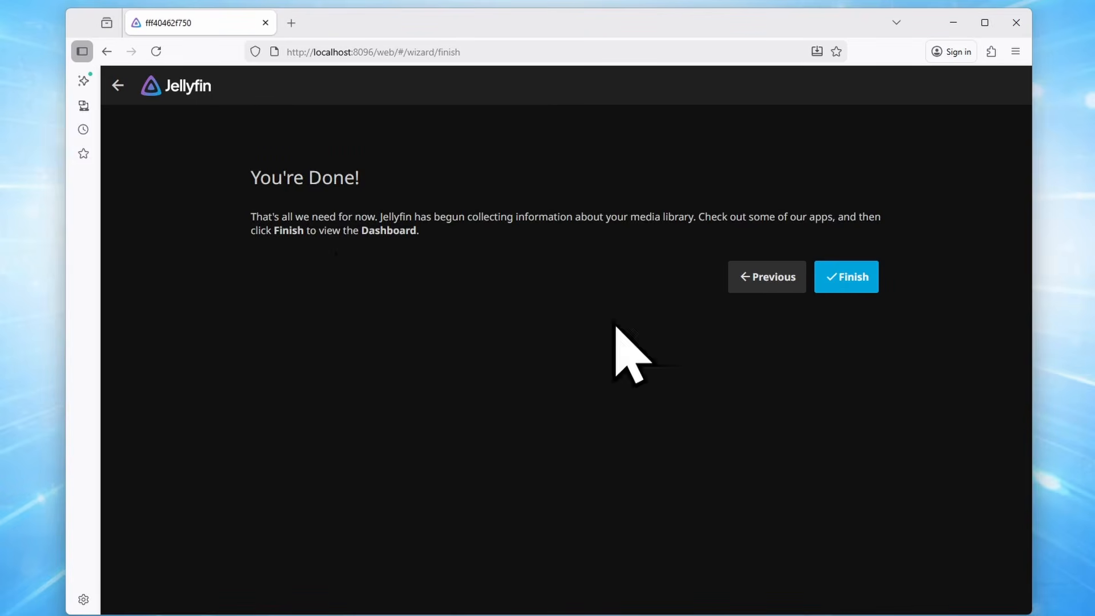
{"action": "left_click", "coordinate": [847, 285]}
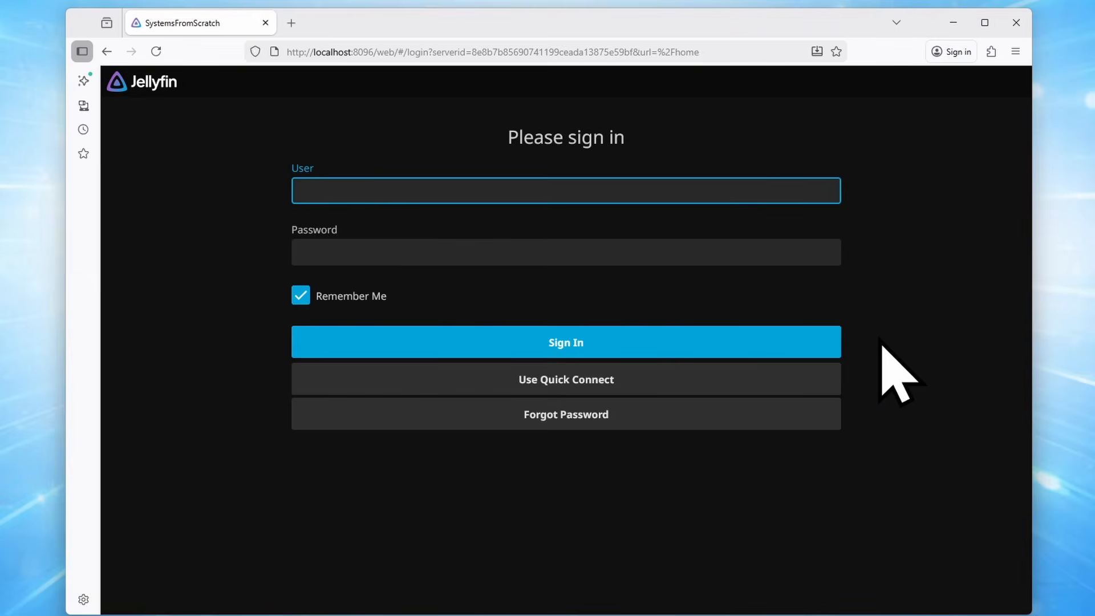
Sign in as Admin with the account password
{"action": "type", "text": "Admin"}
{"action": "key", "text": "Tab"}
{"action": "type", "text": "•••••"}
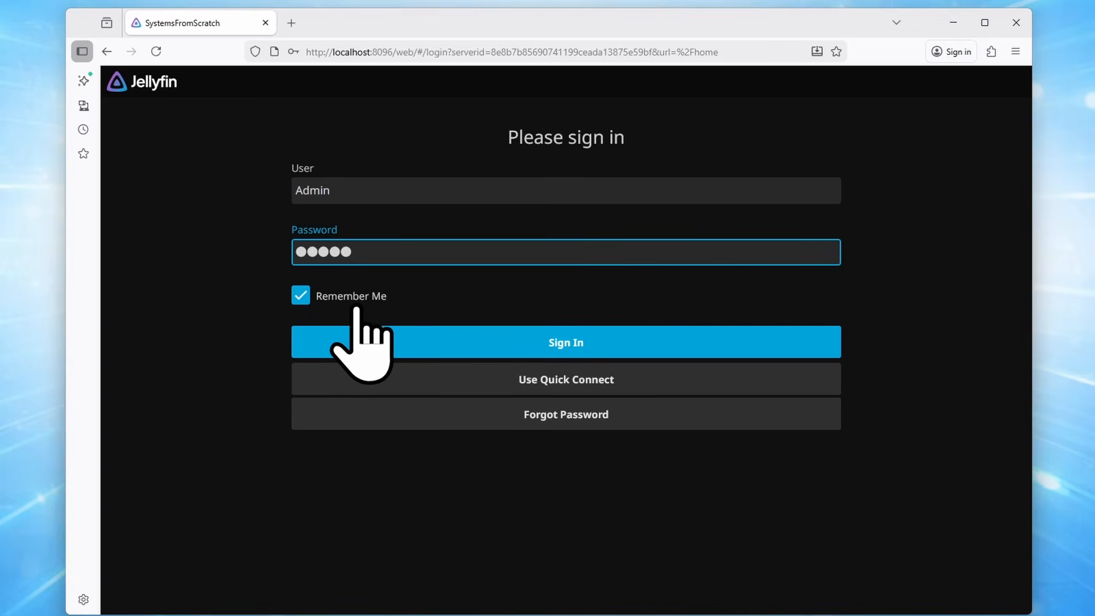
{"action": "left_click", "coordinate": [611, 340]}
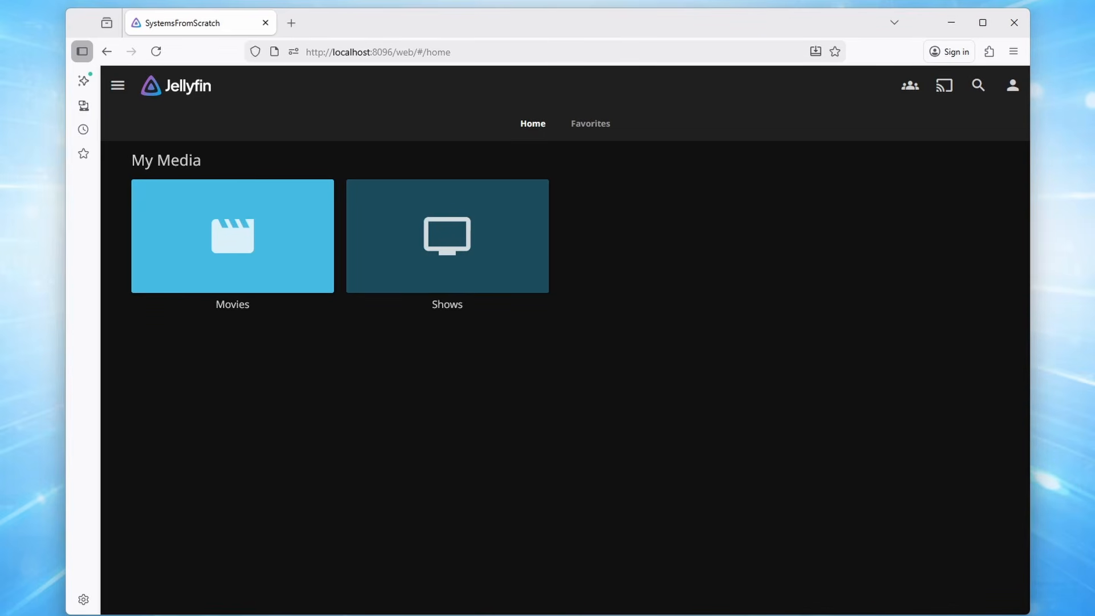
Create a 'Die Hard (1988)' folder inside Media > Movies
{"action": "key", "text": "alt+Tab"}
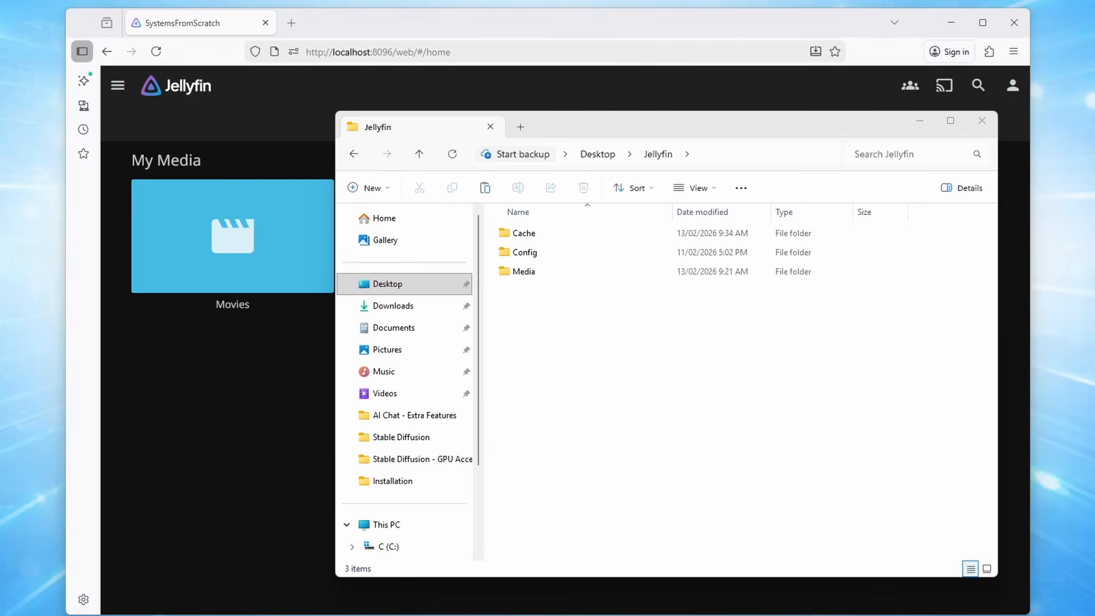
{"action": "double_click", "coordinate": [523, 277]}
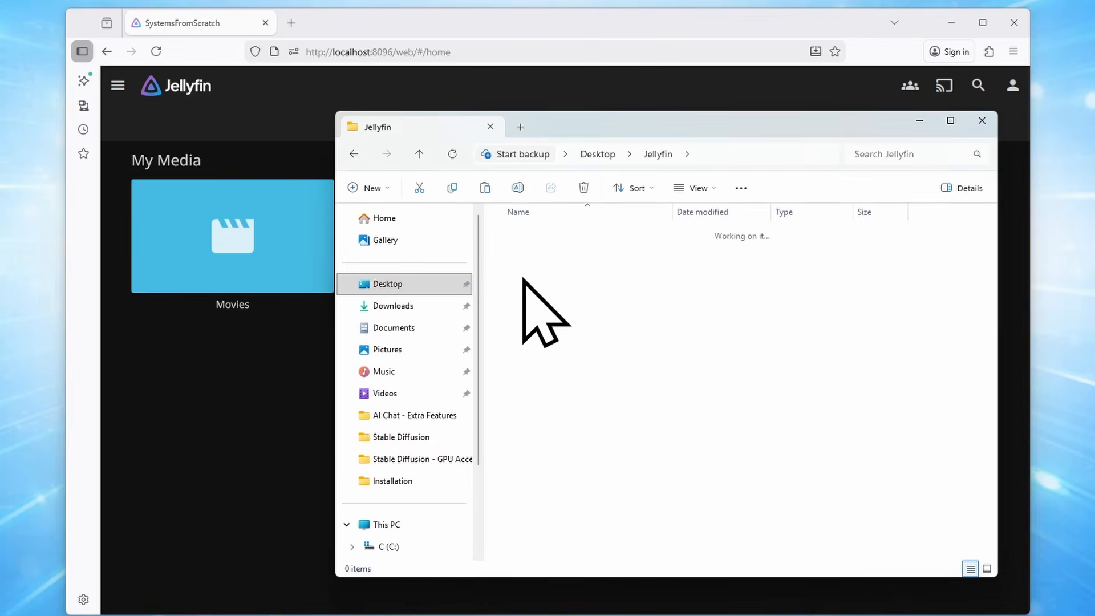
{"action": "double_click", "coordinate": [529, 234]}
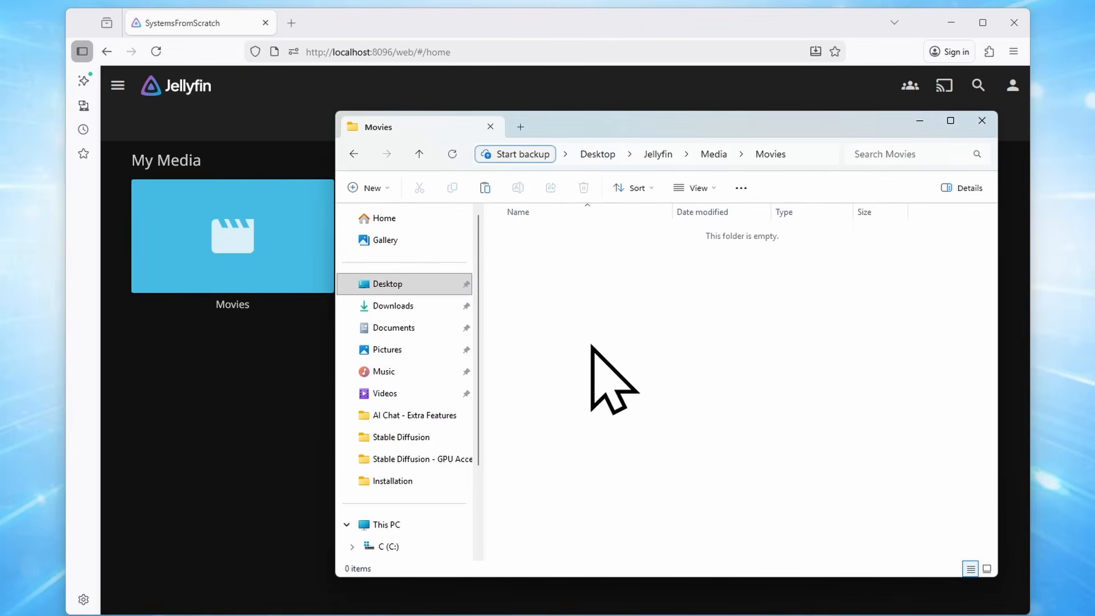
{"action": "left_click", "coordinate": [371, 189]}
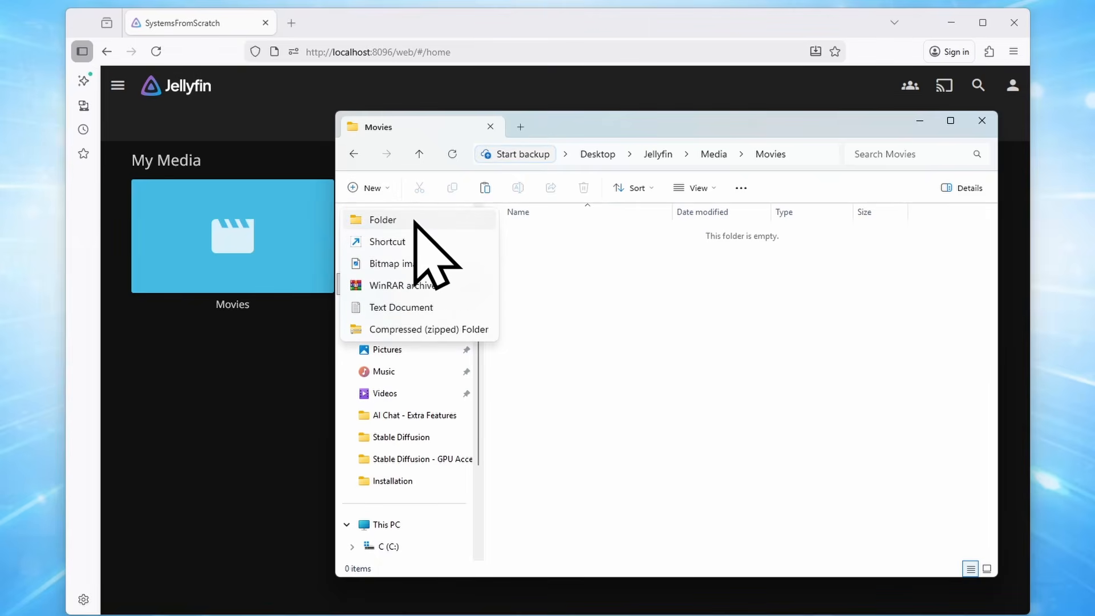
{"action": "left_click", "coordinate": [414, 223]}
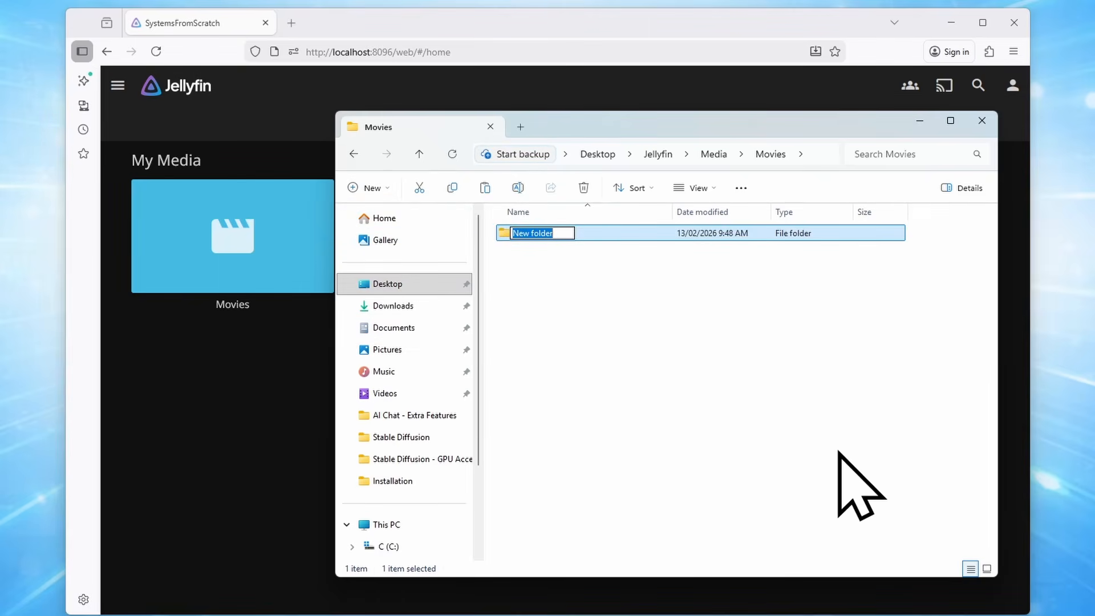
{"action": "type", "text": "Die Hard (1988"}
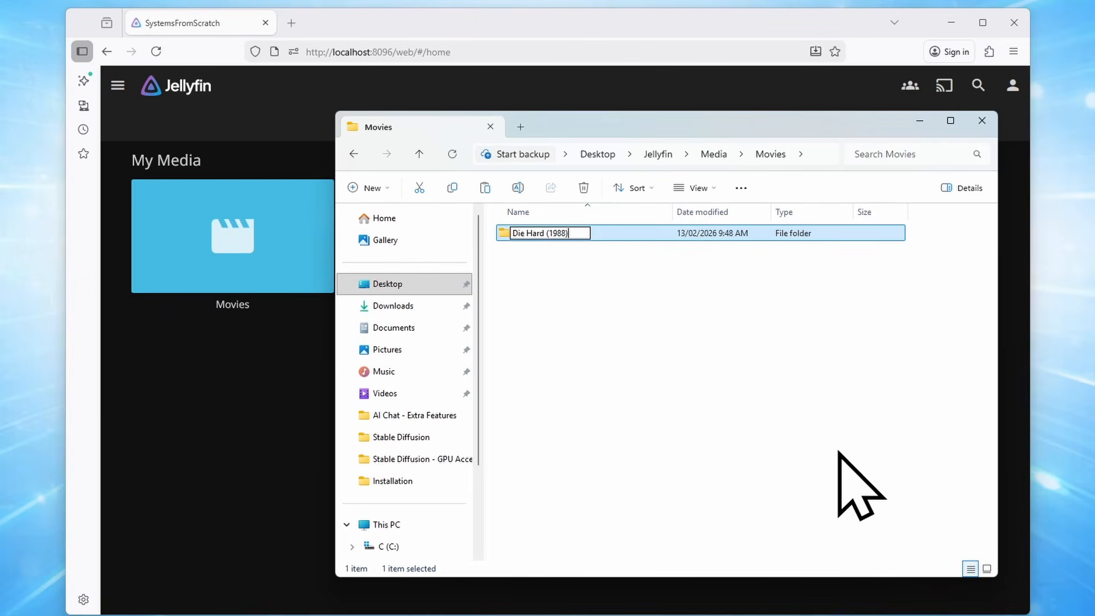
{"action": "key", "text": "Return"}
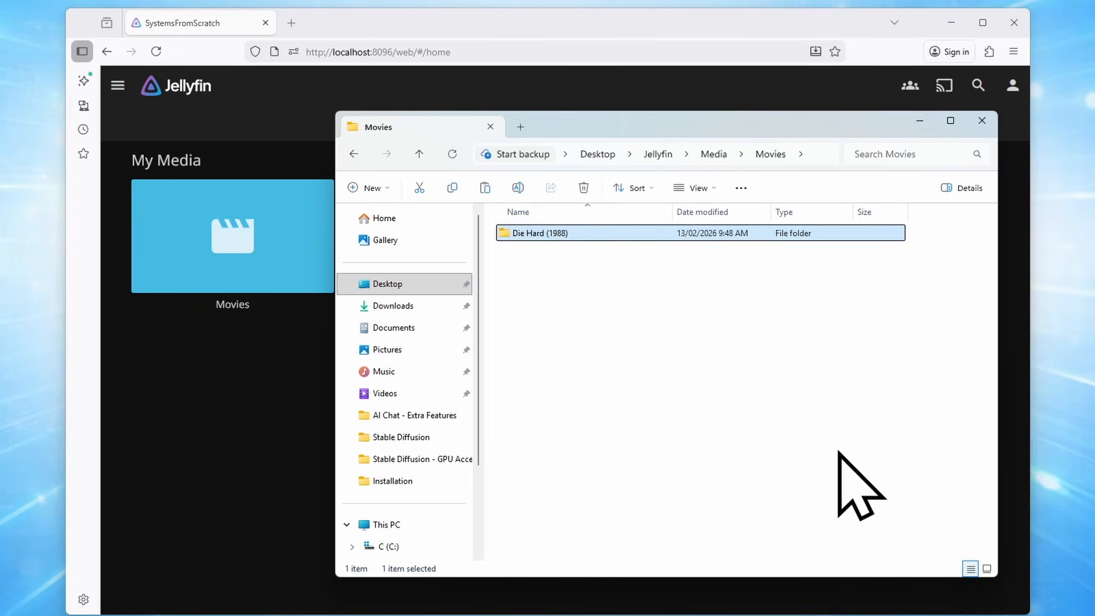
Paste the 'Die Hard (1988) - [1080p]' MP4 into the new folder
{"action": "key", "text": "Return"}
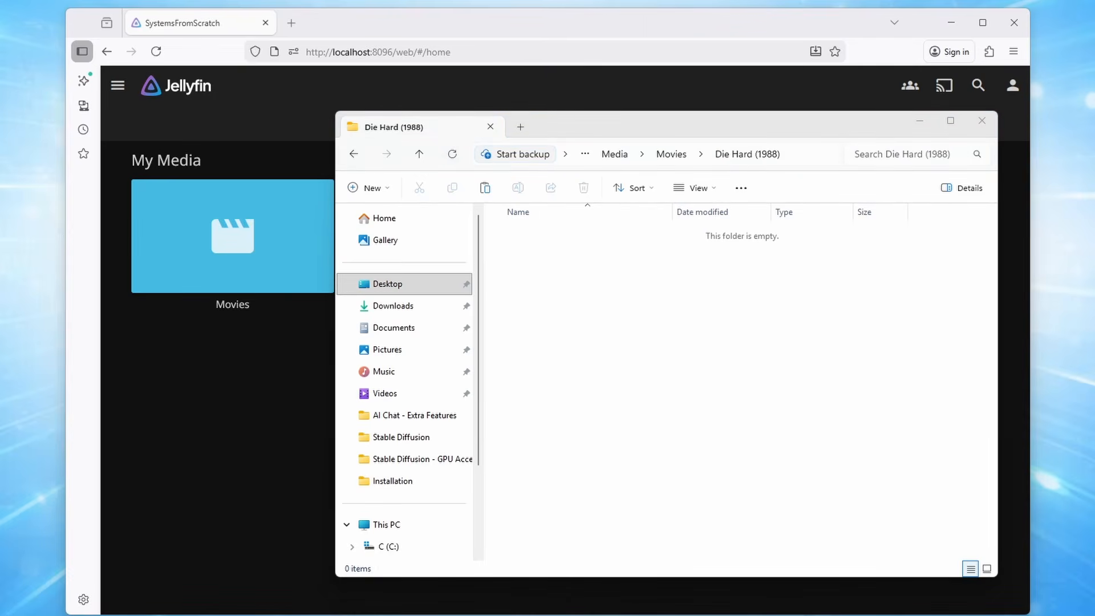
{"action": "left_click", "coordinate": [815, 365]}
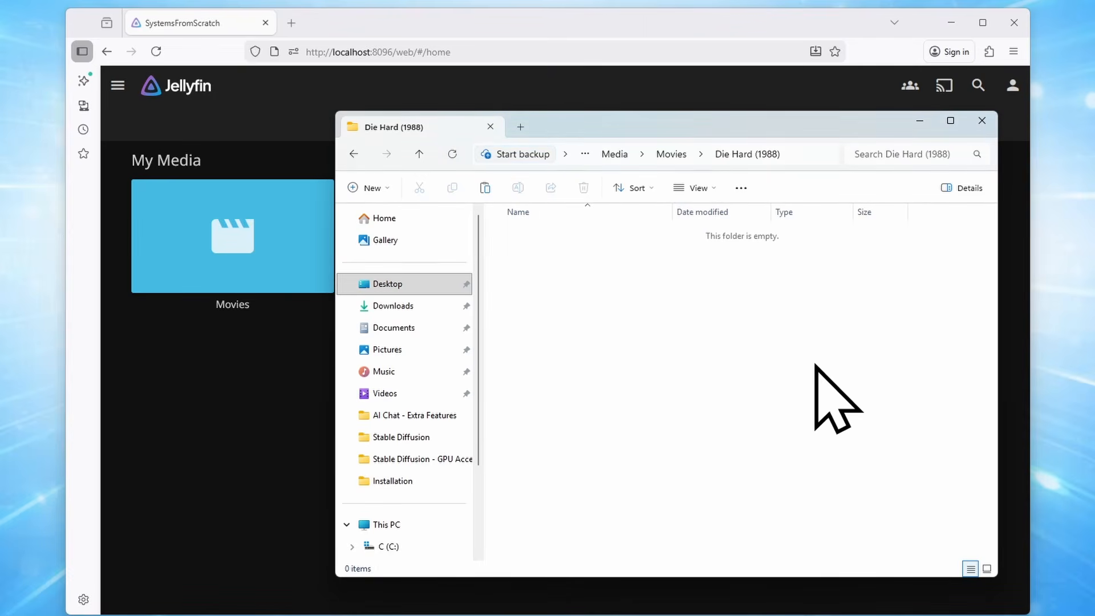
{"action": "key", "text": "ctrl+v"}
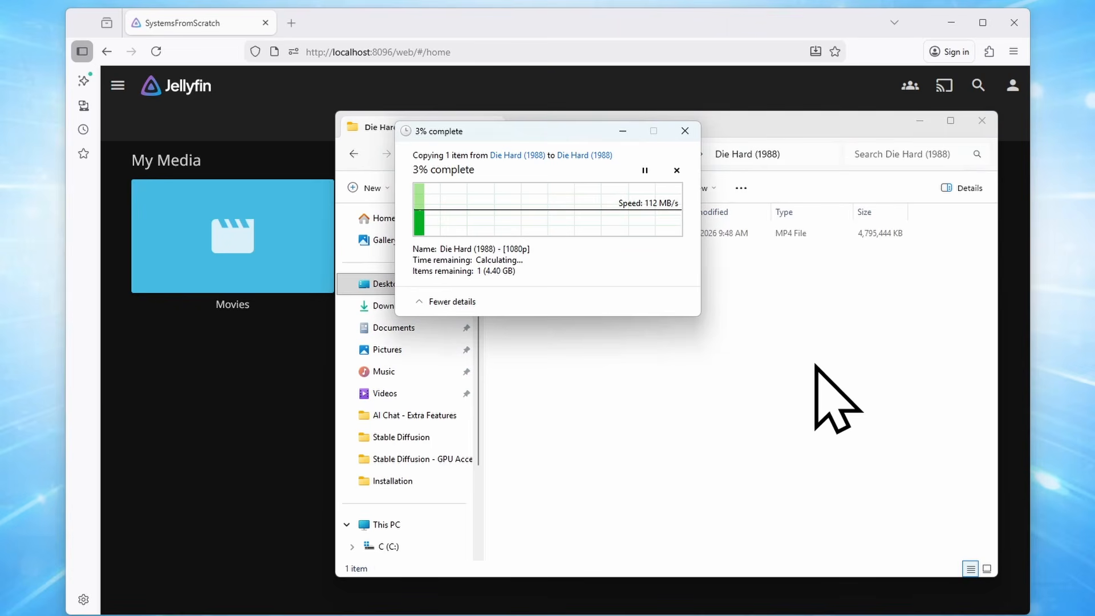
{"action": "left_click_drag", "start_coordinate": [502, 131], "coordinate": [195, 57]}
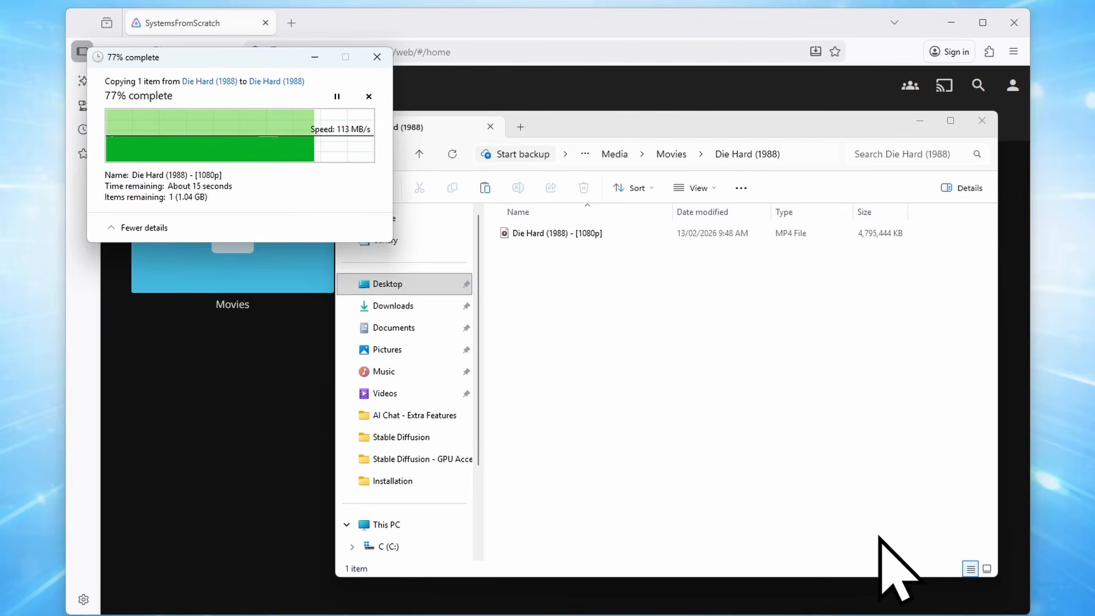
{"action": "left_click", "coordinate": [239, 441]}
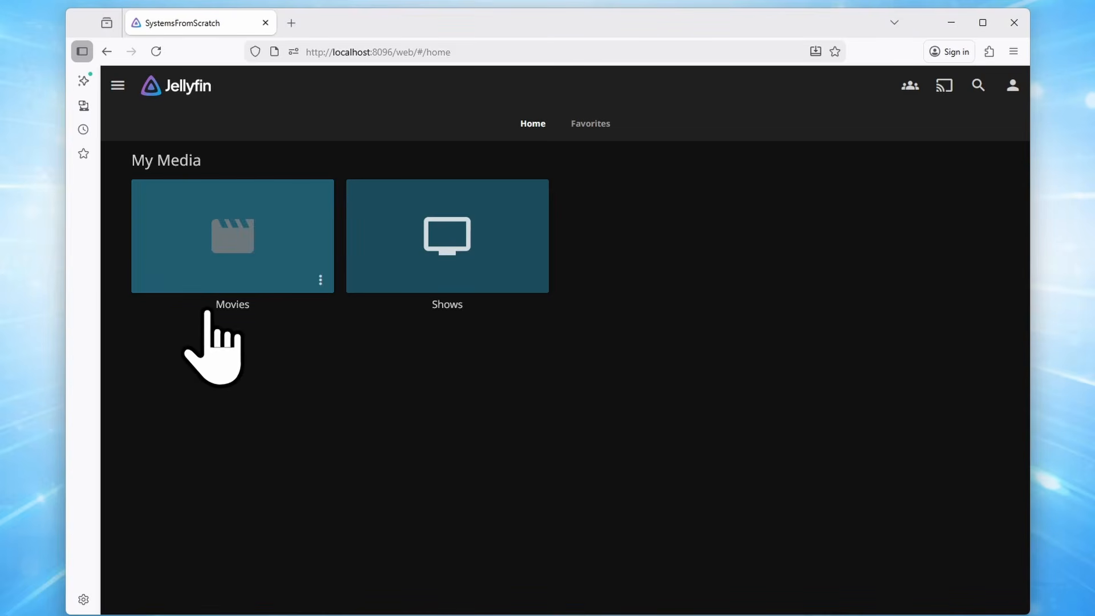
Run Scan All Libraries from the server Dashboard, then go home to find Die Hard (1988) under Recently Added
{"action": "left_click", "coordinate": [118, 85]}
{"action": "left_click", "coordinate": [118, 89]}
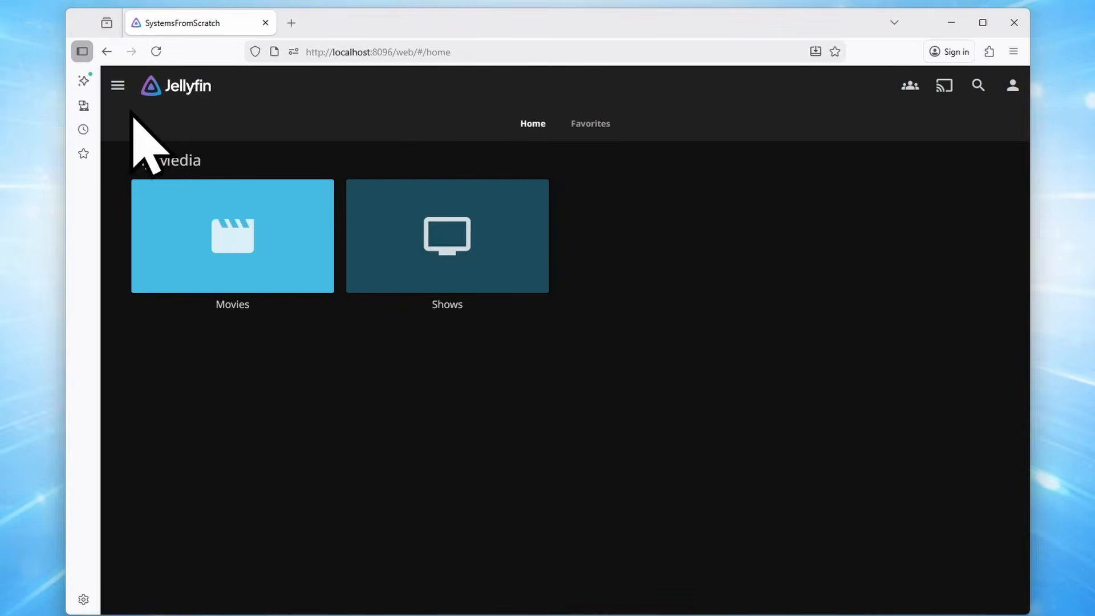
{"action": "left_click", "coordinate": [118, 89]}
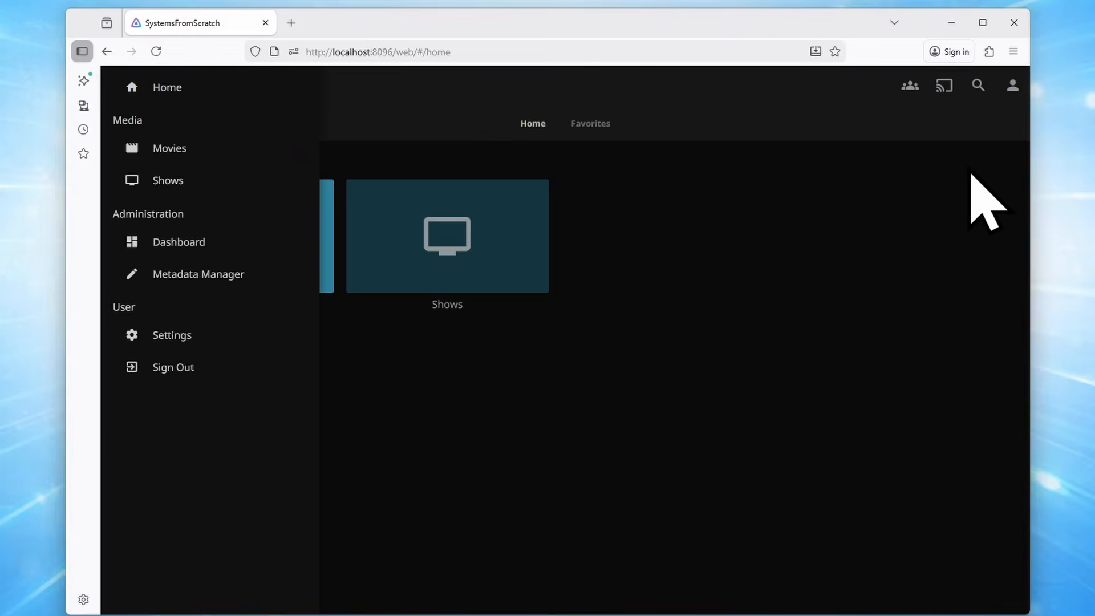
{"action": "left_click", "coordinate": [1011, 91]}
{"action": "left_click", "coordinate": [1010, 91]}
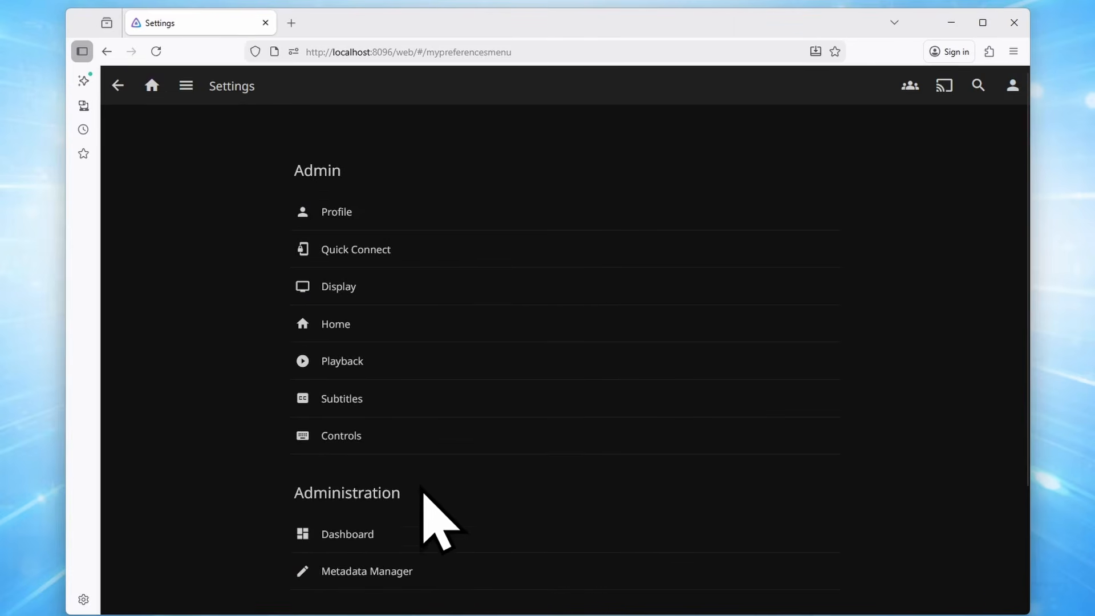
{"action": "left_click", "coordinate": [386, 534]}
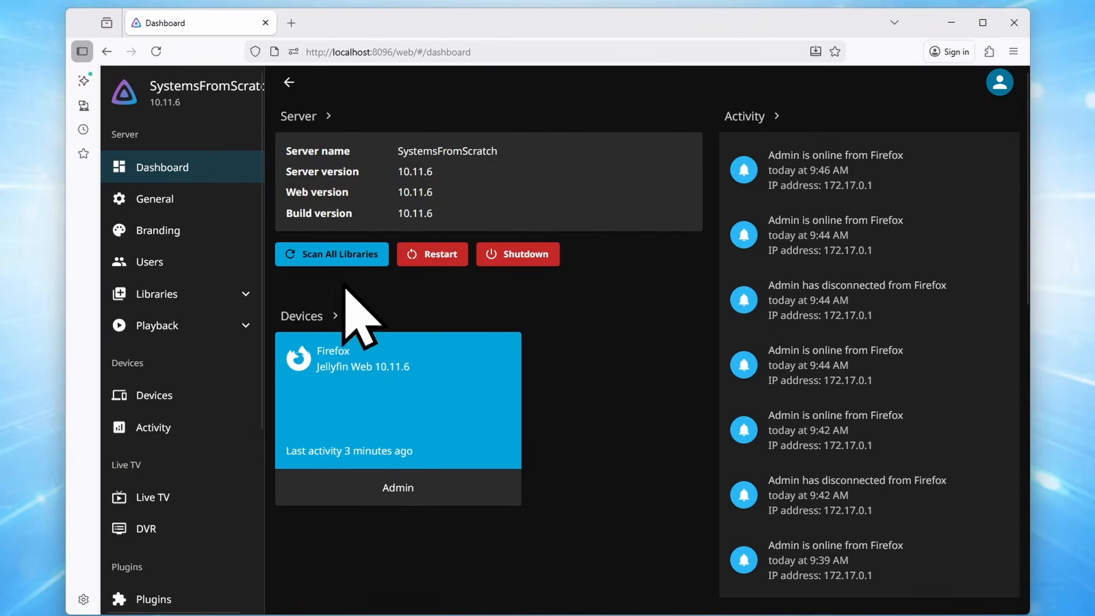
{"action": "left_click", "coordinate": [370, 258]}
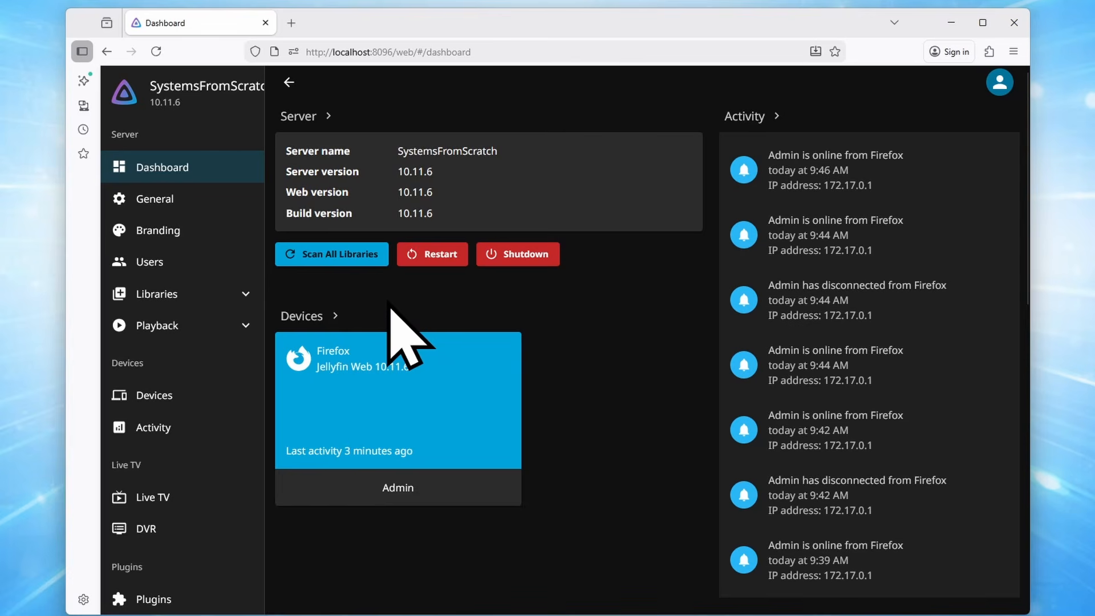
{"action": "left_click", "coordinate": [195, 95]}
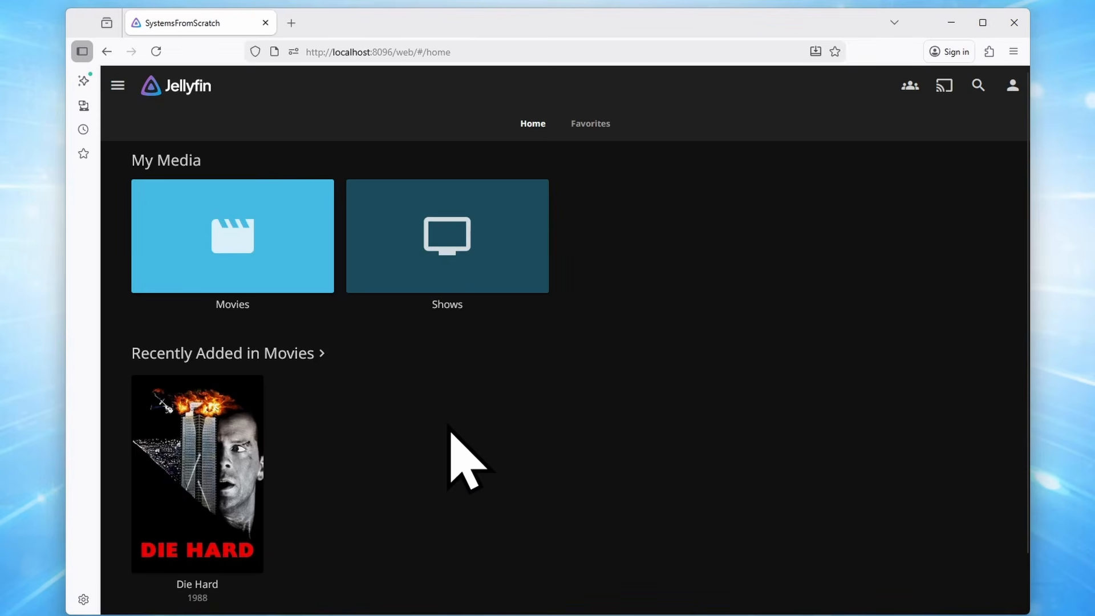
Open Die Hard (1988) and review its details: 2h 12m, 1080p H264, plot, genres and cast
{"action": "scroll", "coordinate": [450, 430], "scroll_direction": "down", "scroll_amount": 1}
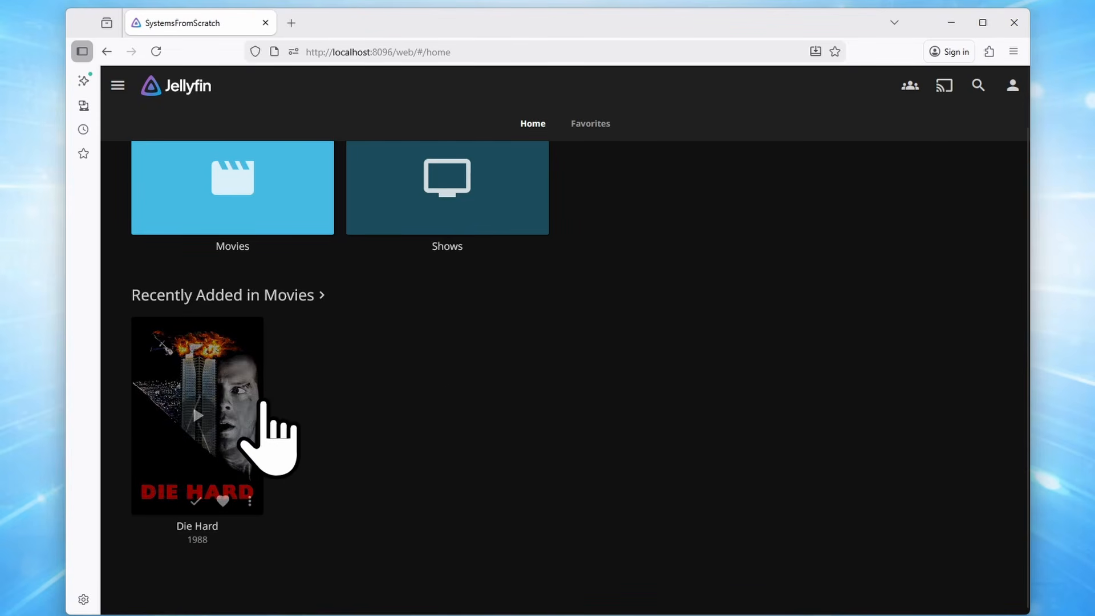
{"action": "left_click", "coordinate": [256, 340]}
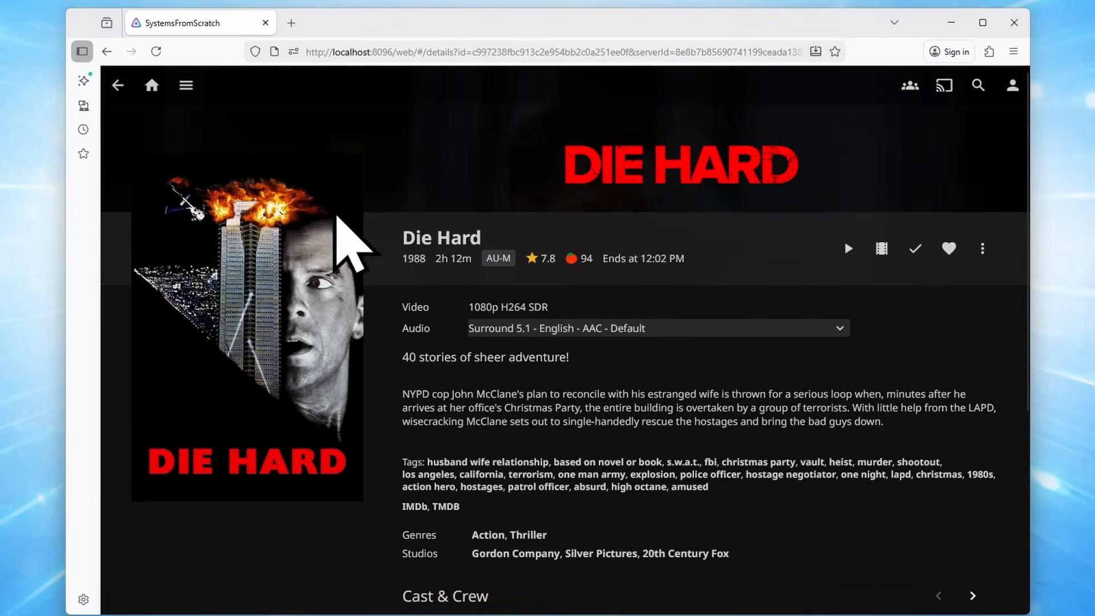
{"action": "scroll", "coordinate": [633, 348], "scroll_direction": "down", "scroll_amount": 5}
{"action": "scroll", "coordinate": [814, 371], "scroll_direction": "down", "scroll_amount": 1}
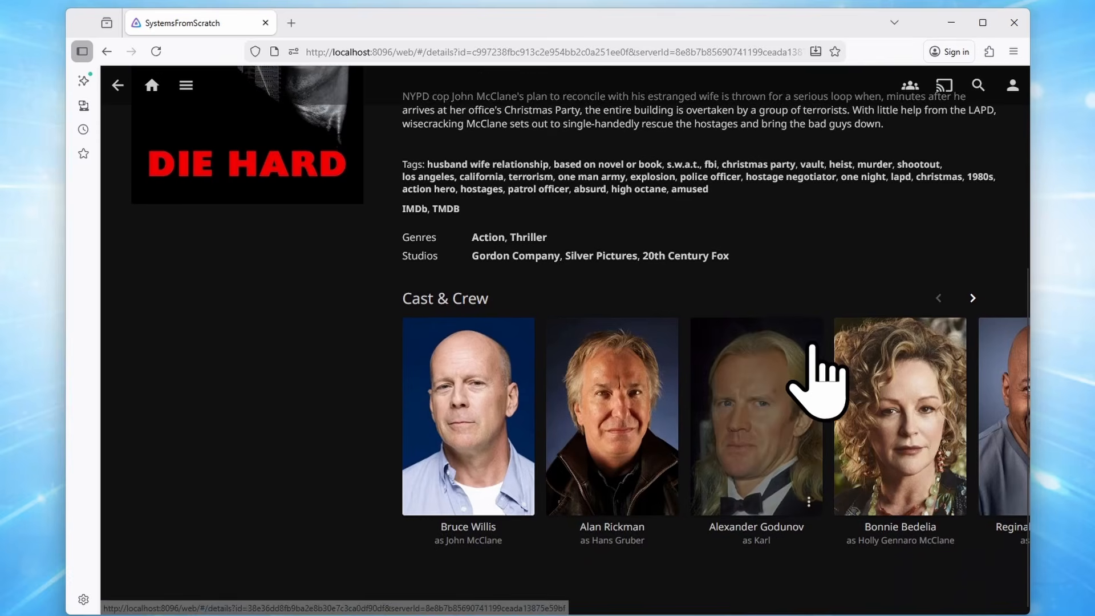
{"action": "scroll", "coordinate": [824, 371], "scroll_direction": "up", "scroll_amount": 5}
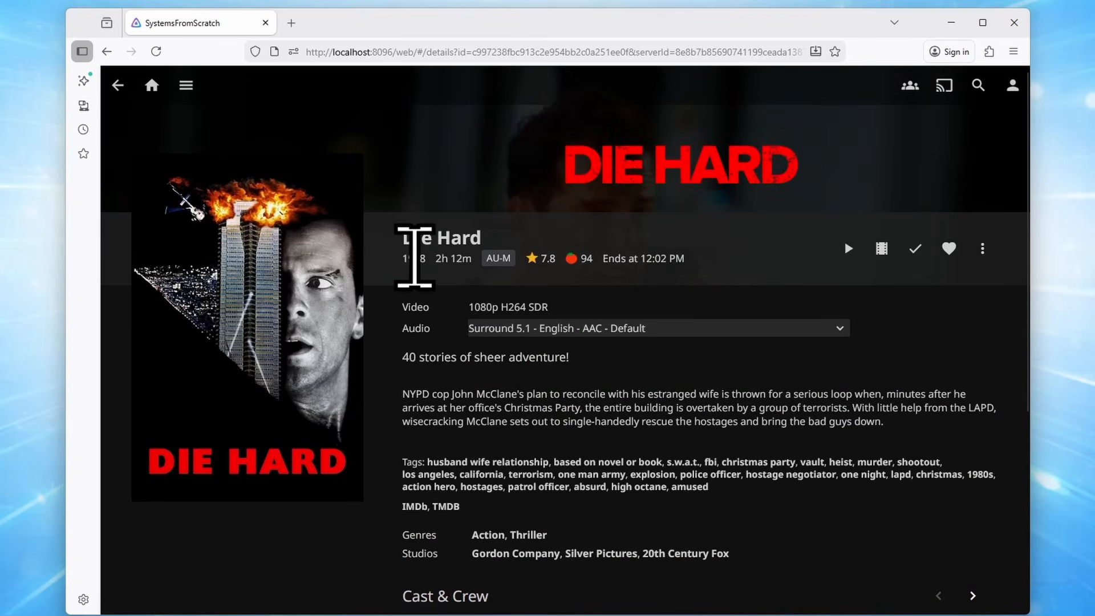
{"action": "left_click_drag", "start_coordinate": [435, 261], "coordinate": [452, 261]}
{"action": "left_click", "coordinate": [489, 397]}
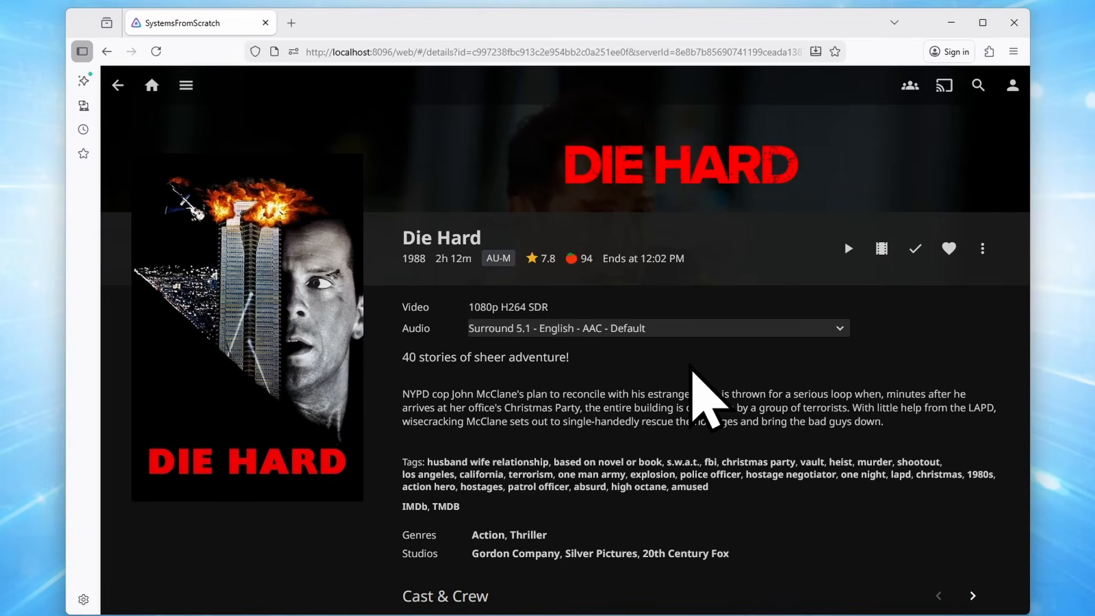
Create a folder named 'The King of Queens (1998)' inside Media > TV Shows
{"action": "key", "text": "alt+Tab"}
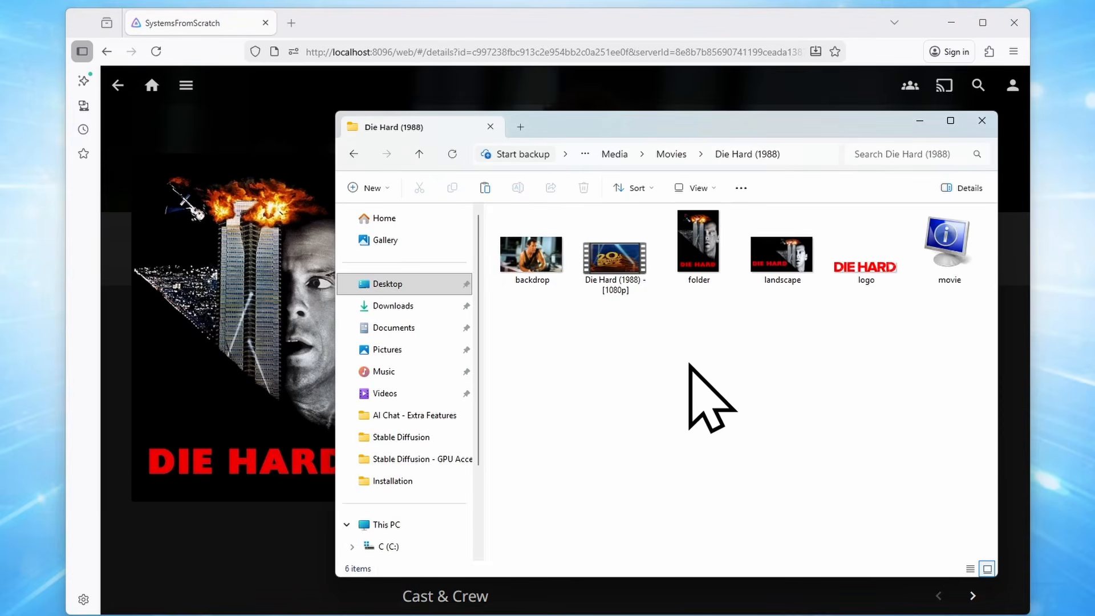
{"action": "left_click", "coordinate": [614, 154]}
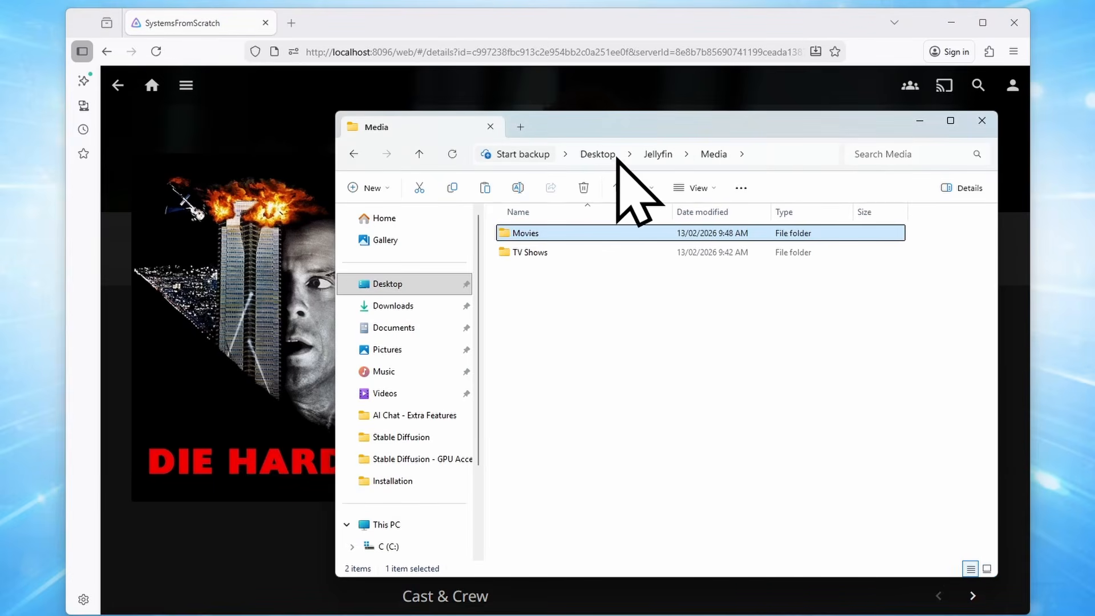
{"action": "double_click", "coordinate": [533, 255]}
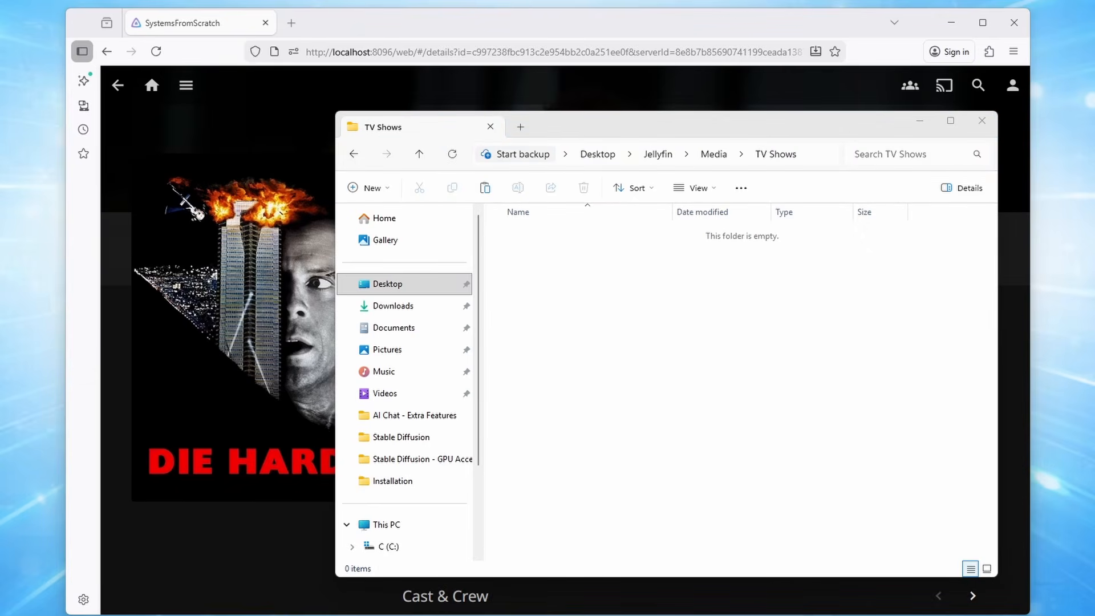
{"action": "left_click", "coordinate": [380, 189]}
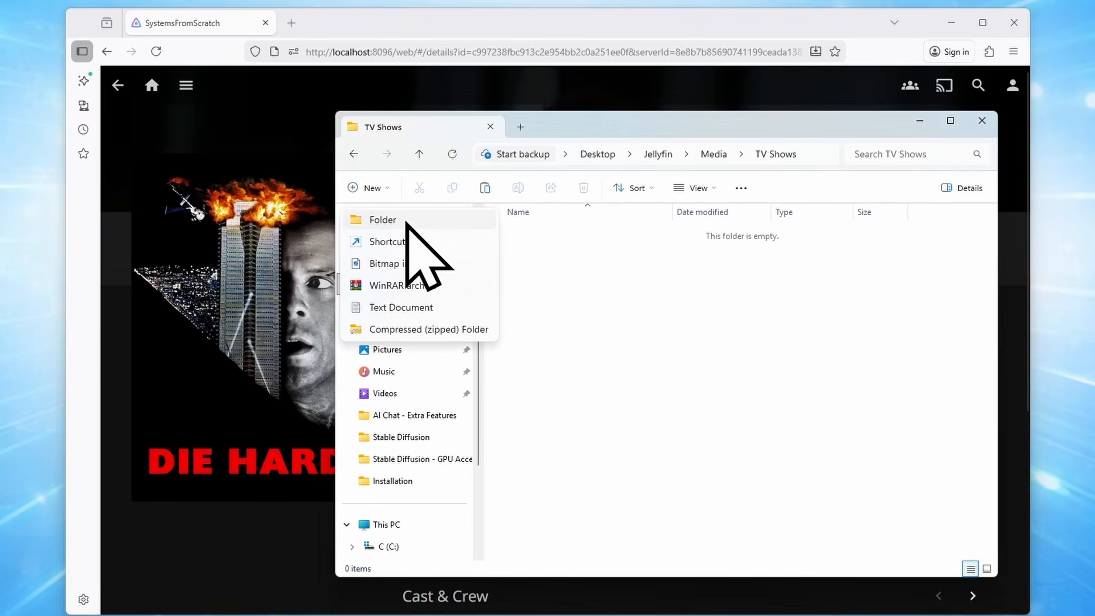
{"action": "left_click", "coordinate": [406, 222]}
{"action": "type", "text": "The "}
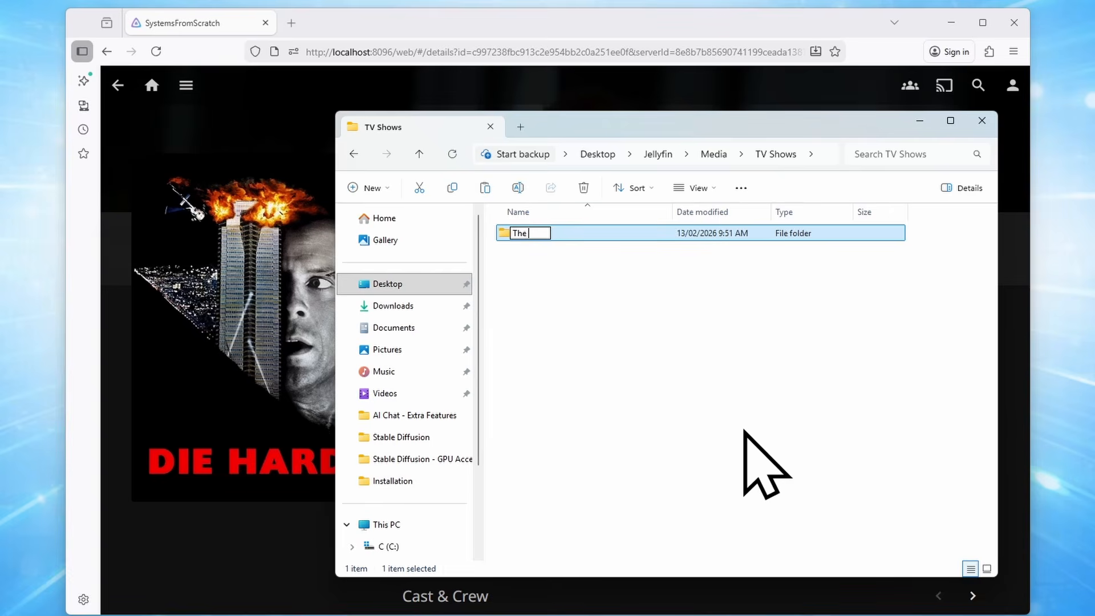
{"action": "type", "text": "King Of Queens ("}
{"action": "type", "text": "1998)"}
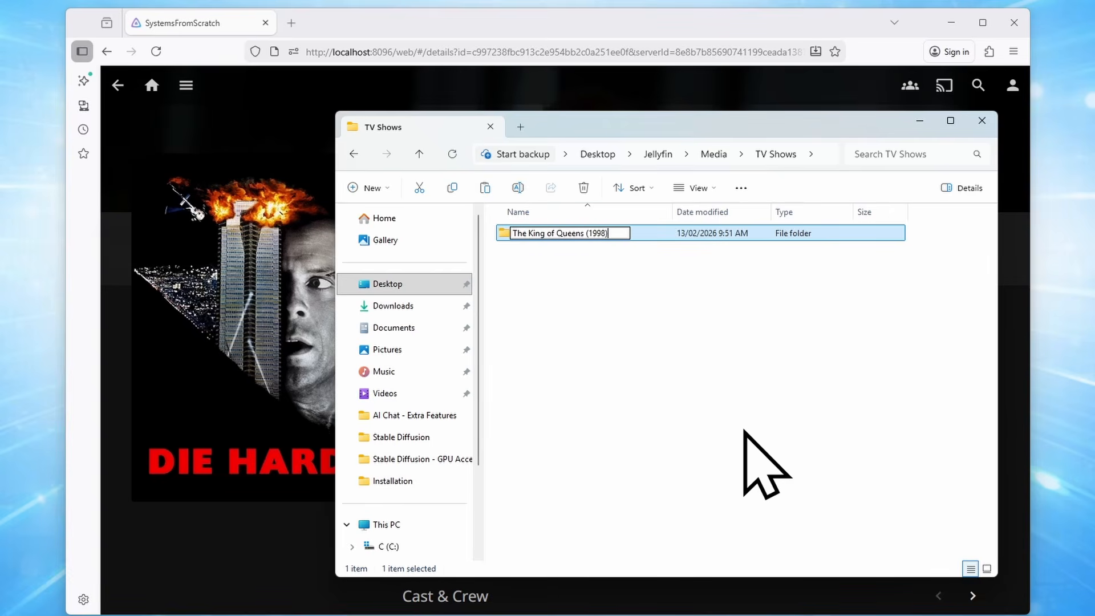
{"action": "key", "text": "Return"}
{"action": "key", "text": "Return"}
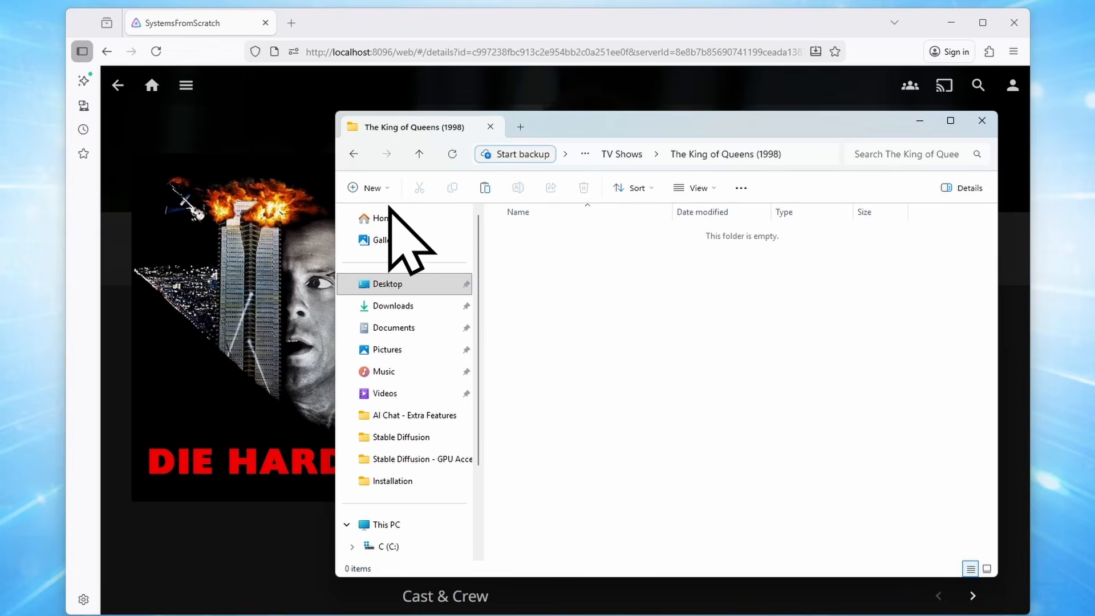
Create and open an empty 'Season 01' subfolder inside the show folder
{"action": "left_click", "coordinate": [368, 188]}
{"action": "left_click", "coordinate": [422, 218]}
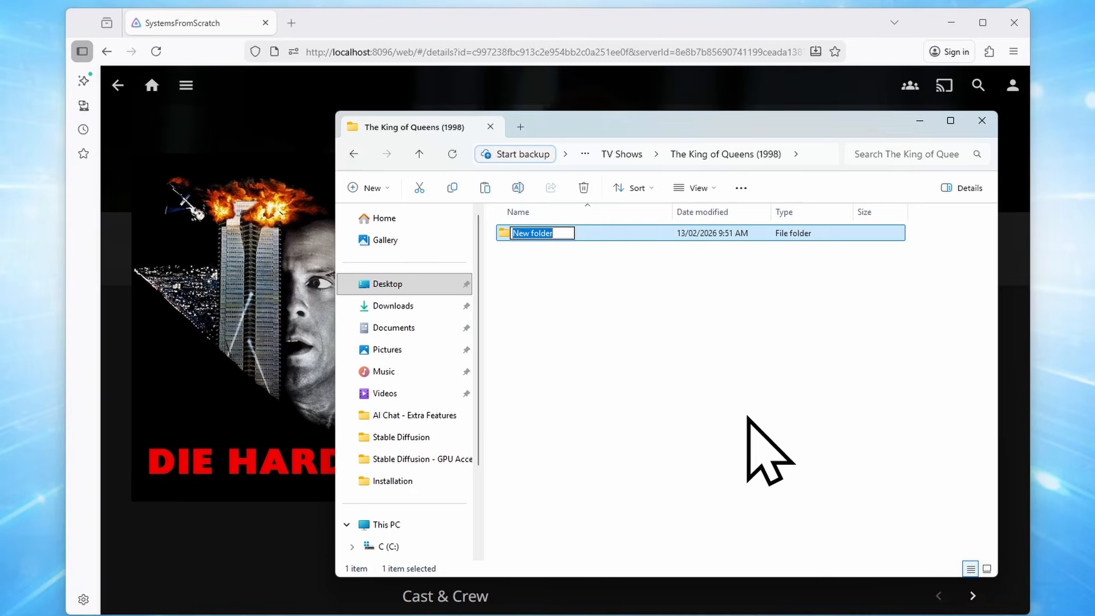
{"action": "type", "text": "Season 01"}
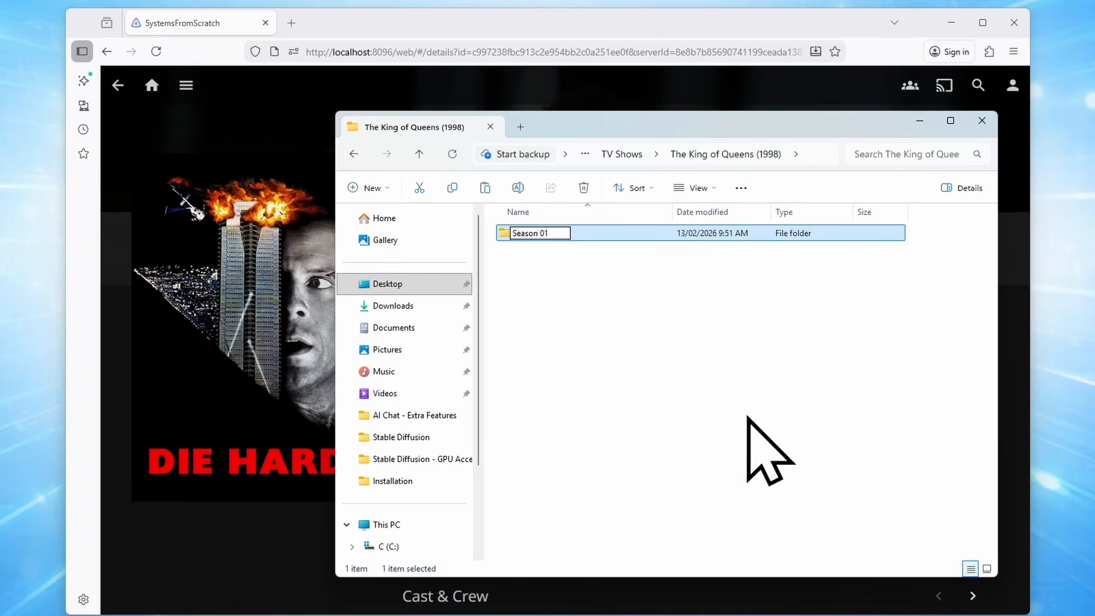
{"action": "key", "text": "Return"}
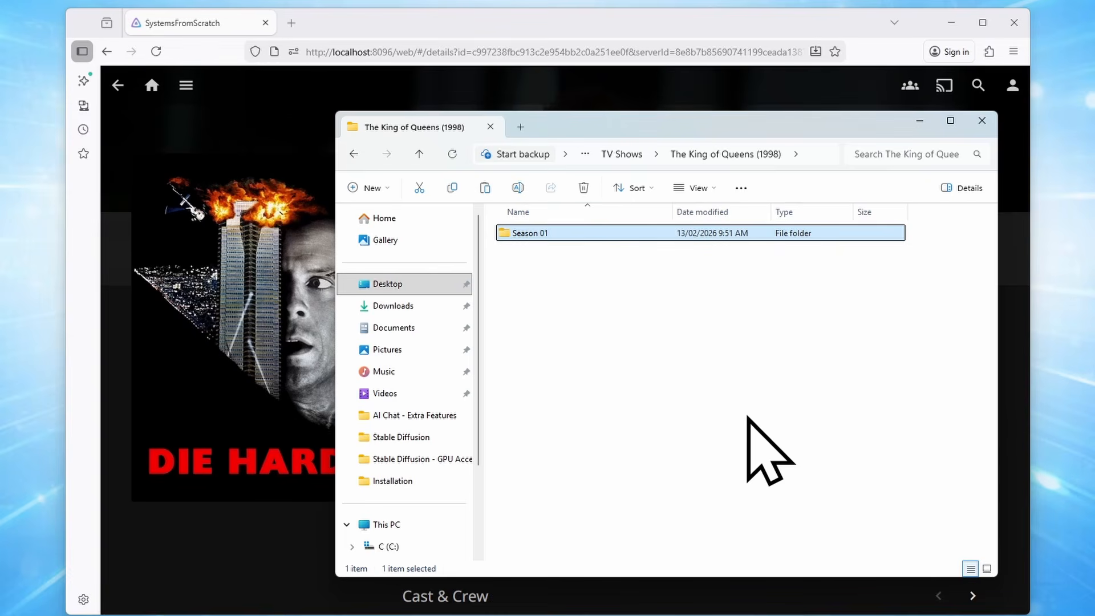
{"action": "double_click", "coordinate": [545, 234]}
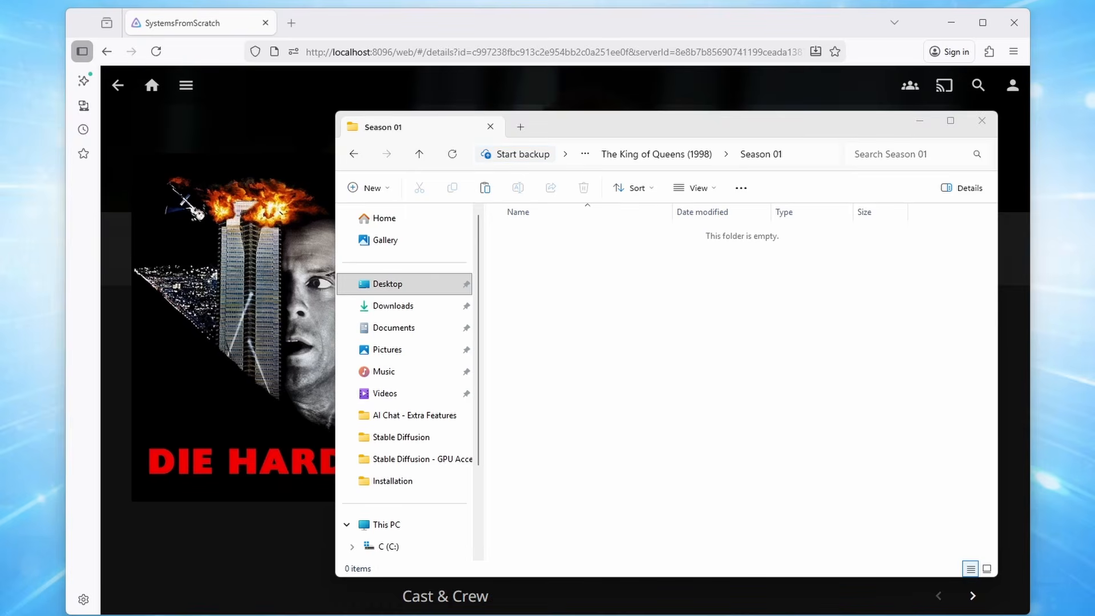
Paste the AVI episodes The King of Queens S01E01 and S01E02 into Season 01
{"action": "left_click", "coordinate": [726, 354]}
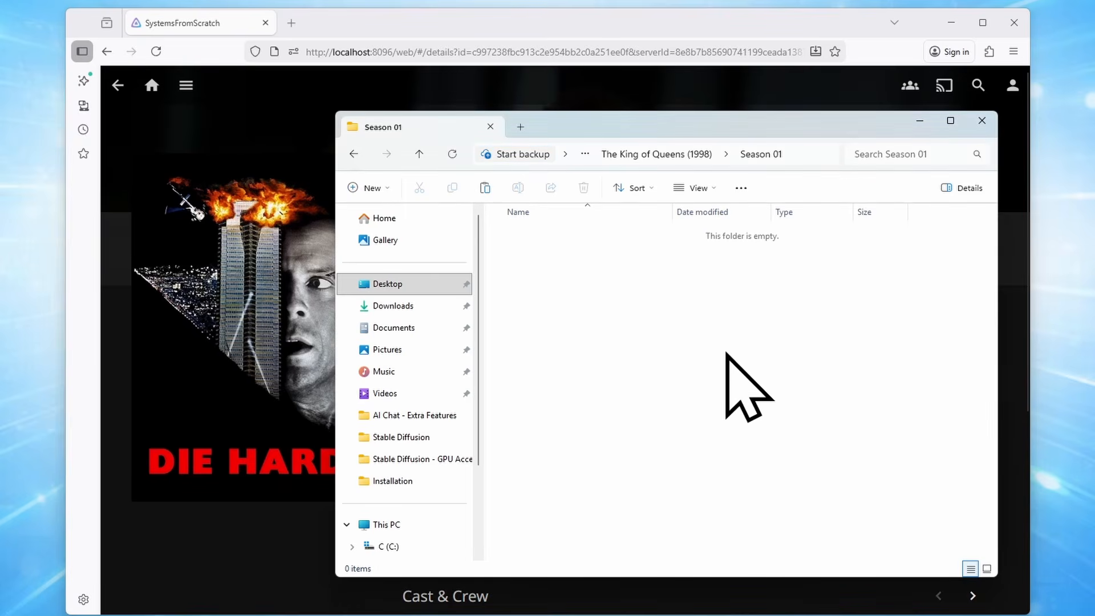
{"action": "key", "text": "ctrl+v"}
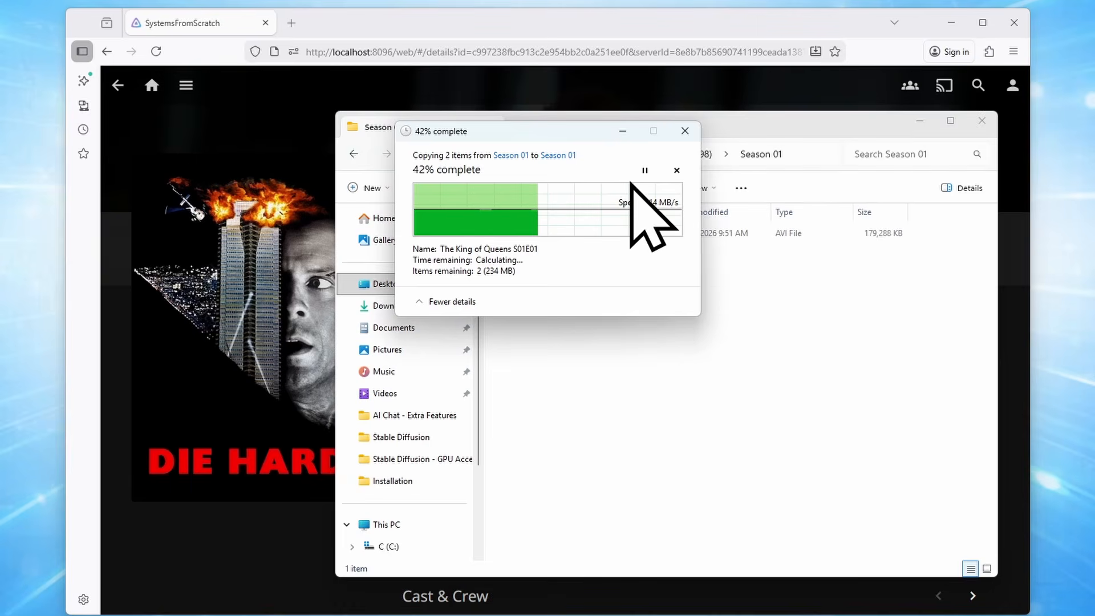
{"action": "left_click_drag", "start_coordinate": [523, 151], "coordinate": [345, 133]}
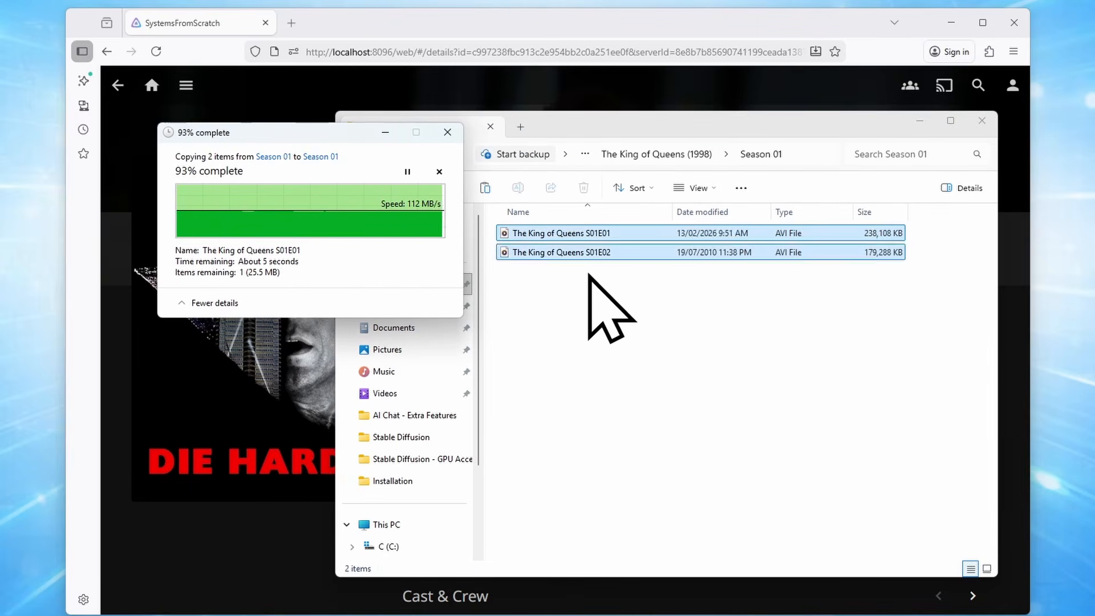
{"action": "left_click", "coordinate": [594, 292]}
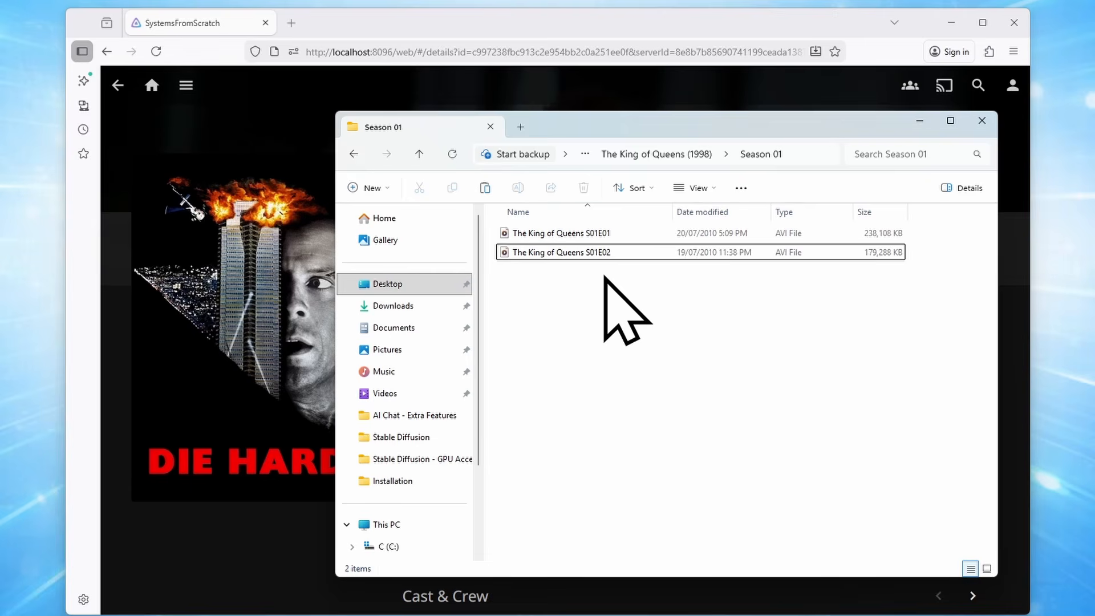
Scan the Shows library for new and updated files from the Dashboard's Libraries page
{"action": "left_click", "coordinate": [565, 21]}
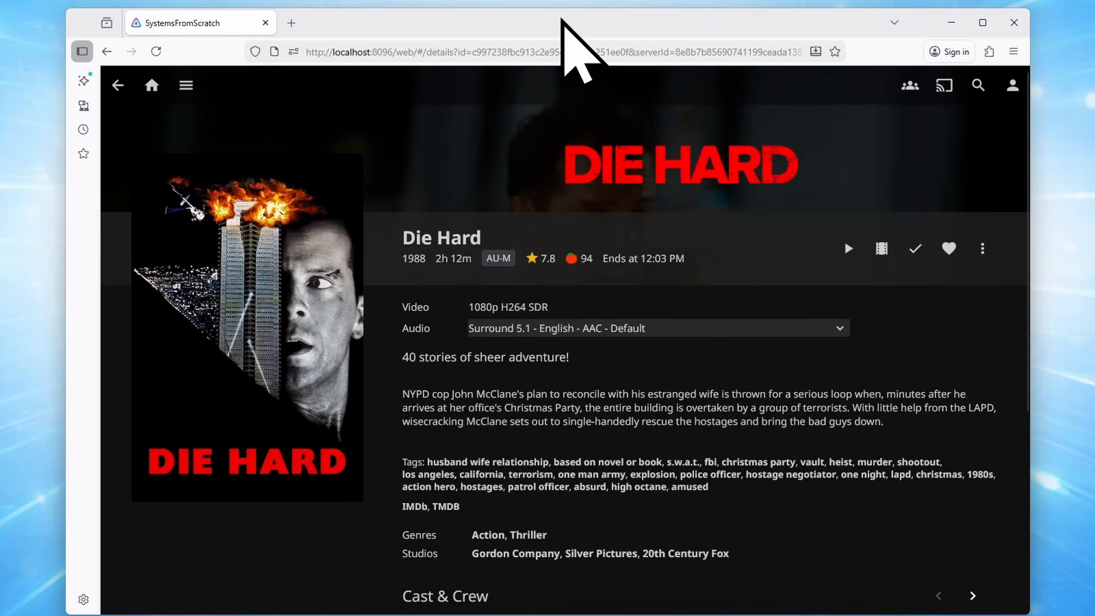
{"action": "left_click", "coordinate": [187, 89]}
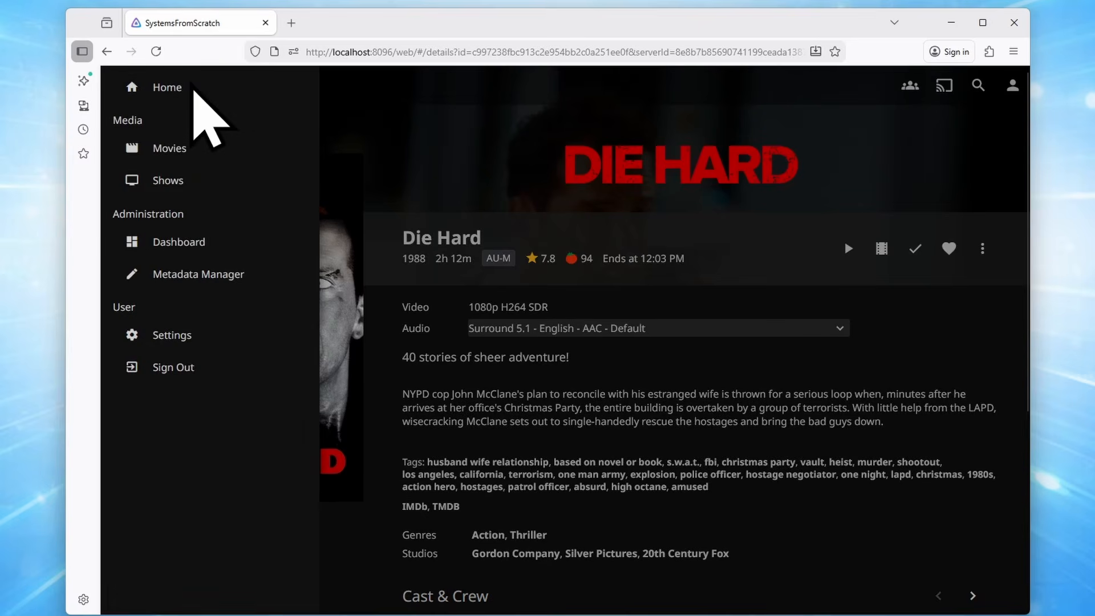
{"action": "left_click", "coordinate": [193, 239]}
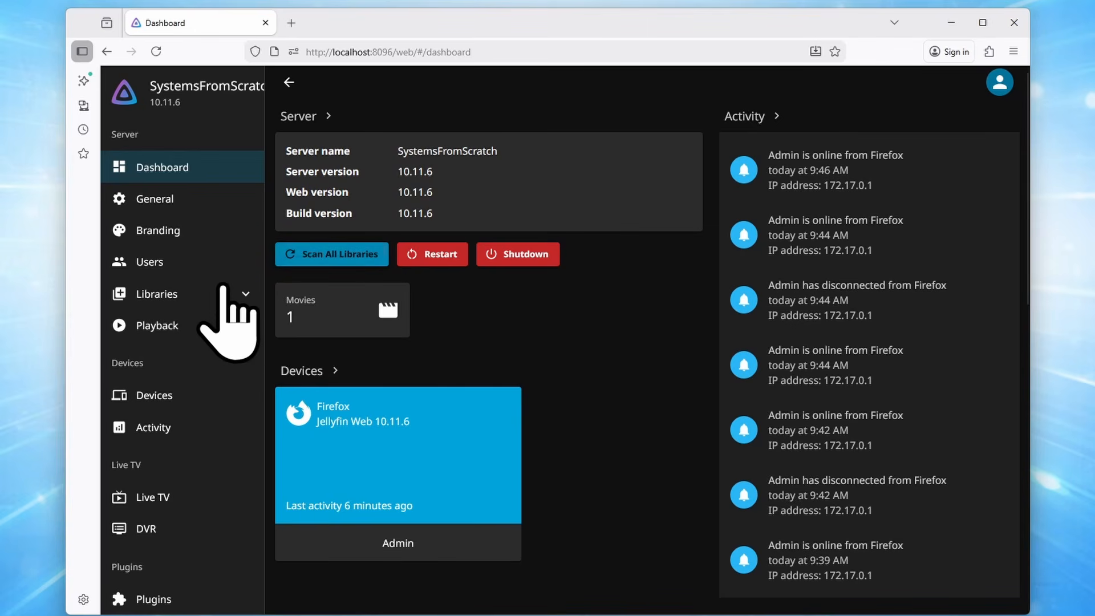
{"action": "left_click", "coordinate": [185, 293]}
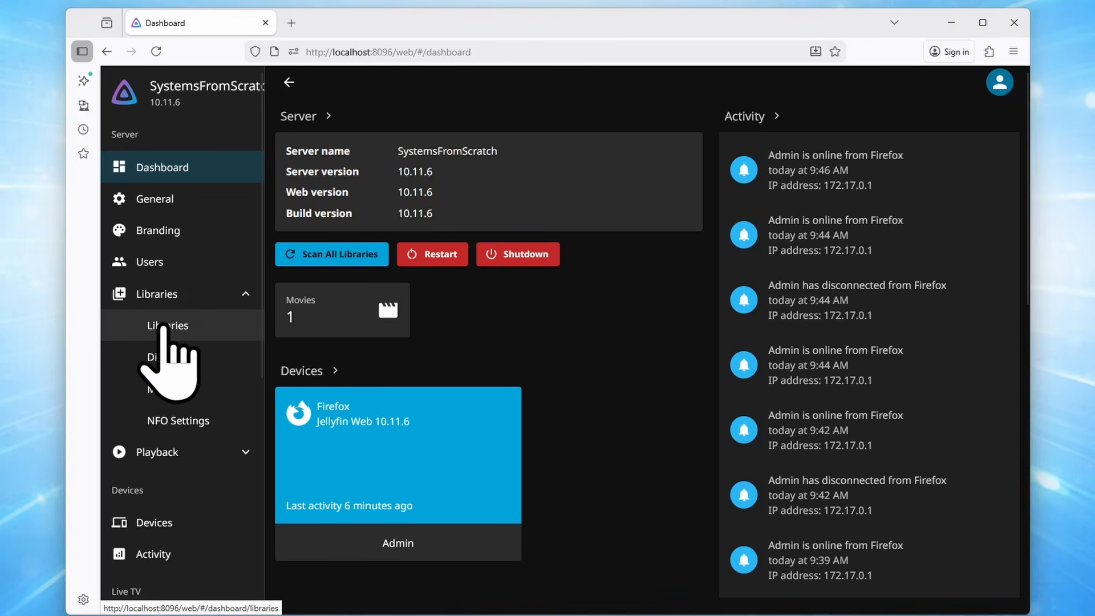
{"action": "left_click", "coordinate": [166, 328]}
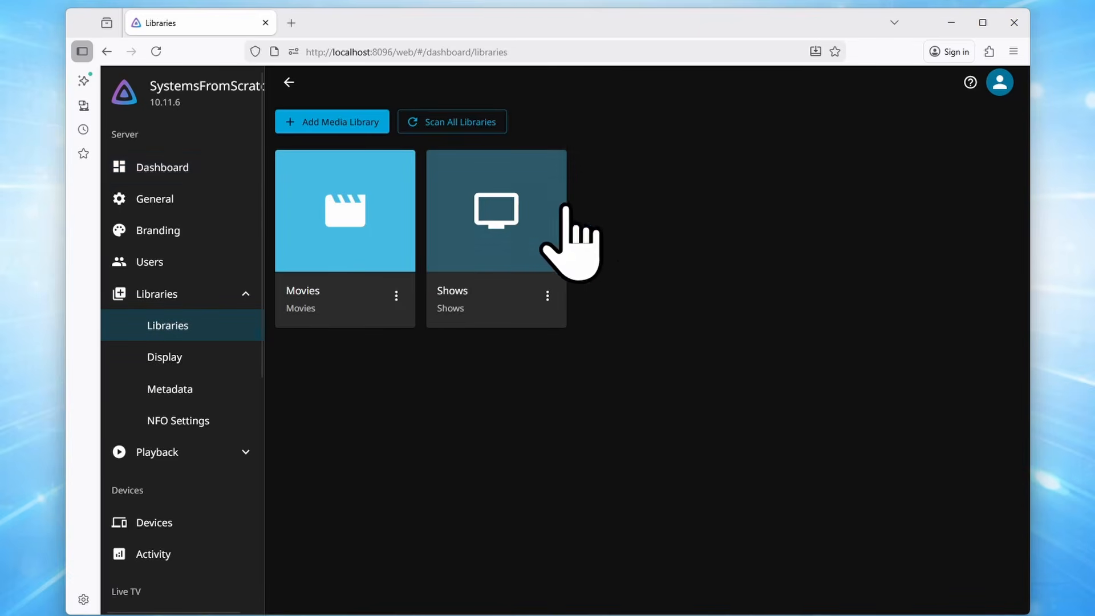
{"action": "left_click", "coordinate": [547, 296]}
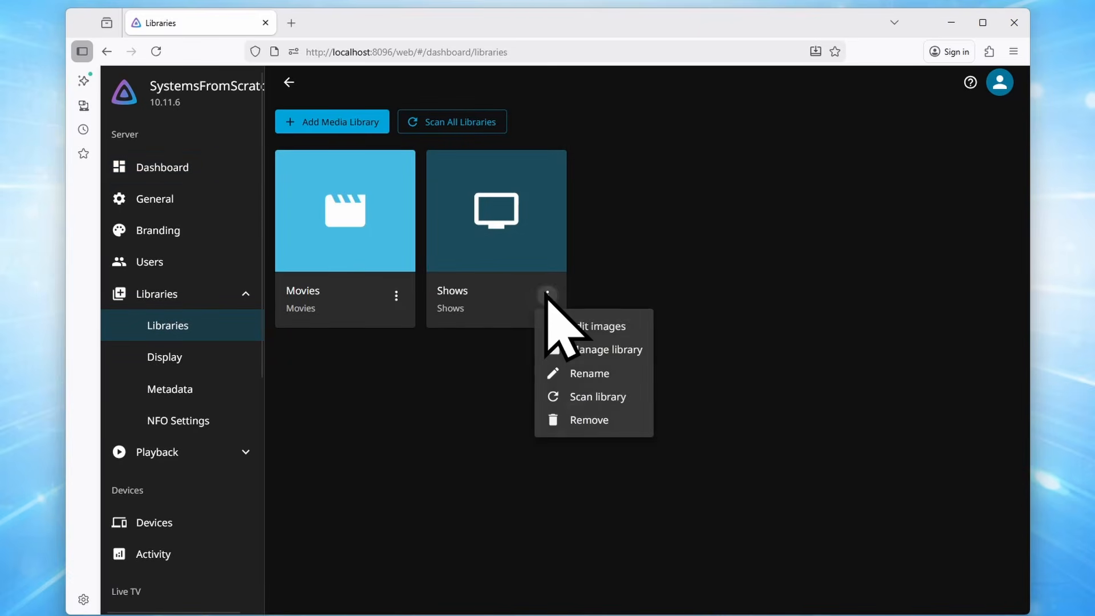
{"action": "left_click", "coordinate": [403, 415]}
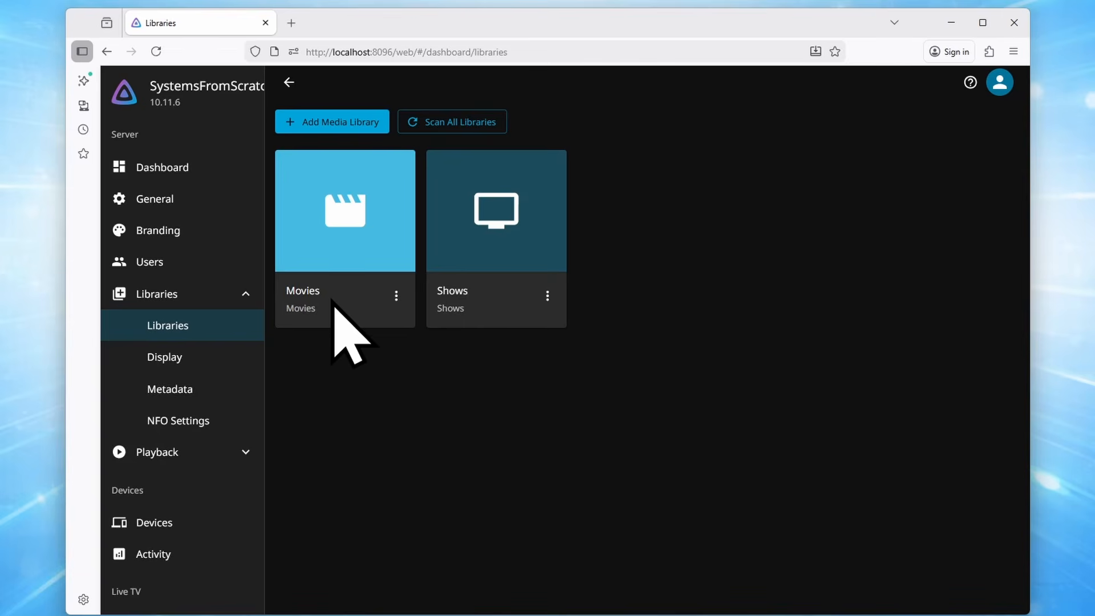
{"action": "left_click", "coordinate": [546, 295]}
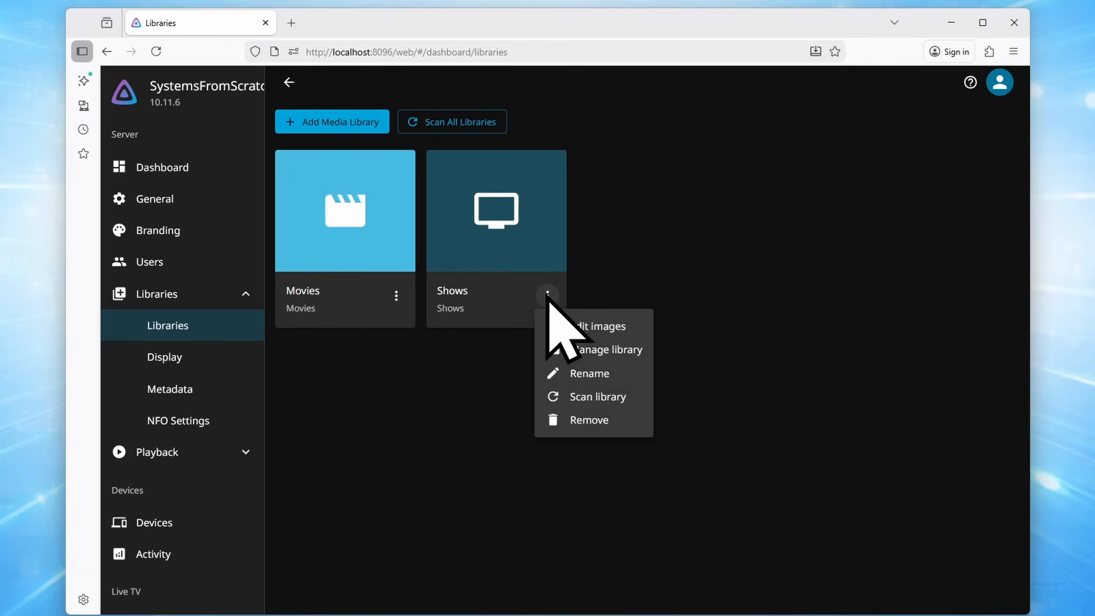
{"action": "left_click", "coordinate": [612, 396]}
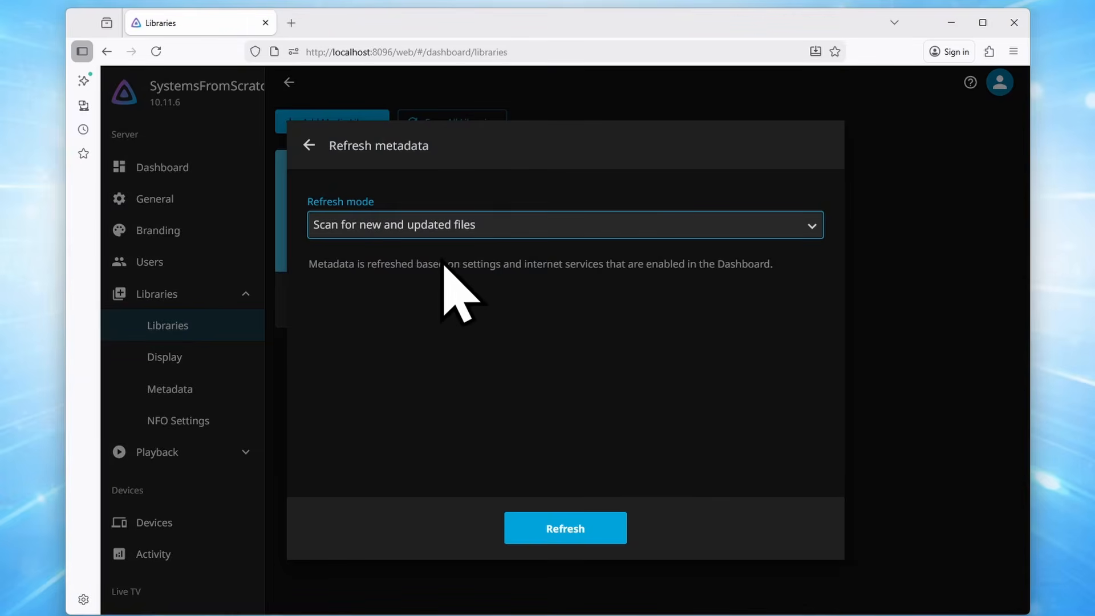
{"action": "left_click", "coordinate": [587, 529]}
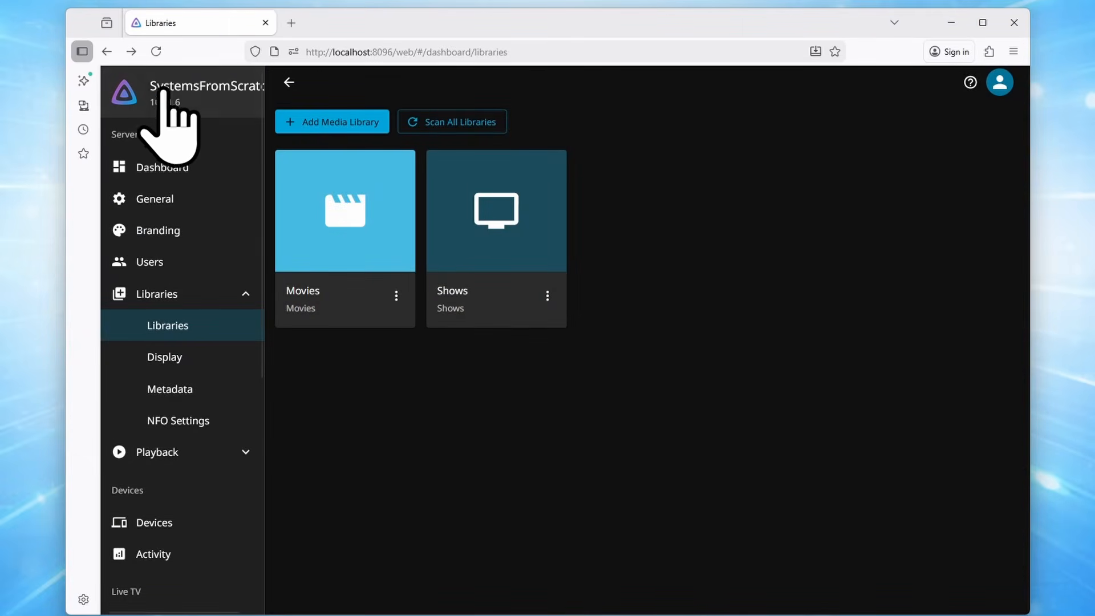
Open The King of Queens Season 1 Pilot and review its 9/21/1998 air date, 23m, 7.1 rating and plot
{"action": "left_click", "coordinate": [188, 100]}
{"action": "scroll", "coordinate": [579, 325], "scroll_direction": "down", "scroll_amount": 6}
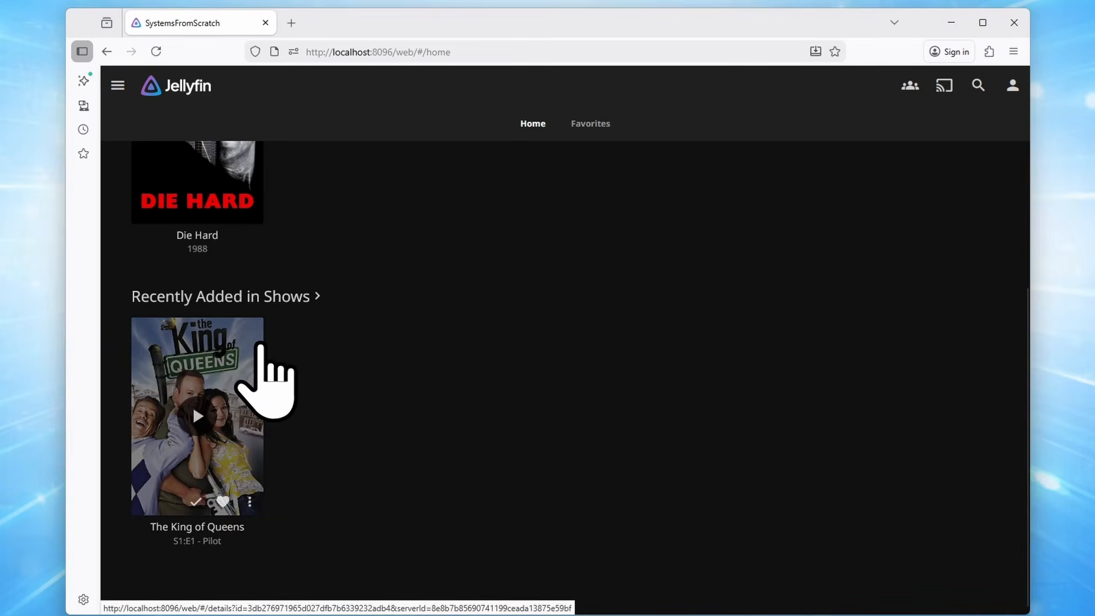
{"action": "left_click", "coordinate": [255, 349]}
{"action": "scroll", "coordinate": [655, 391], "scroll_direction": "down", "scroll_amount": 1}
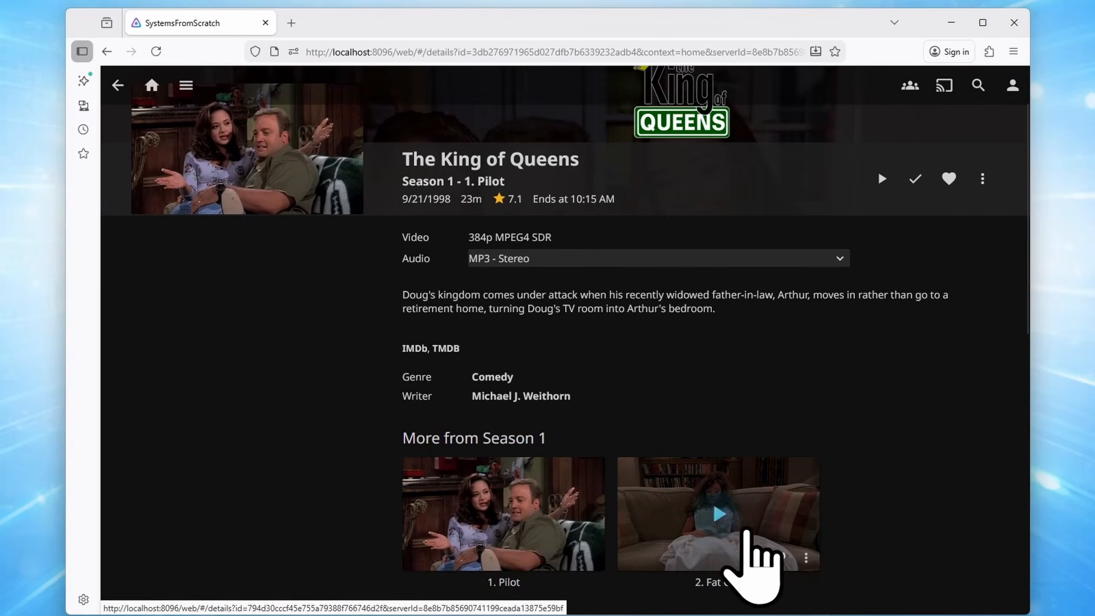
{"action": "scroll", "coordinate": [868, 338], "scroll_direction": "down", "scroll_amount": 6}
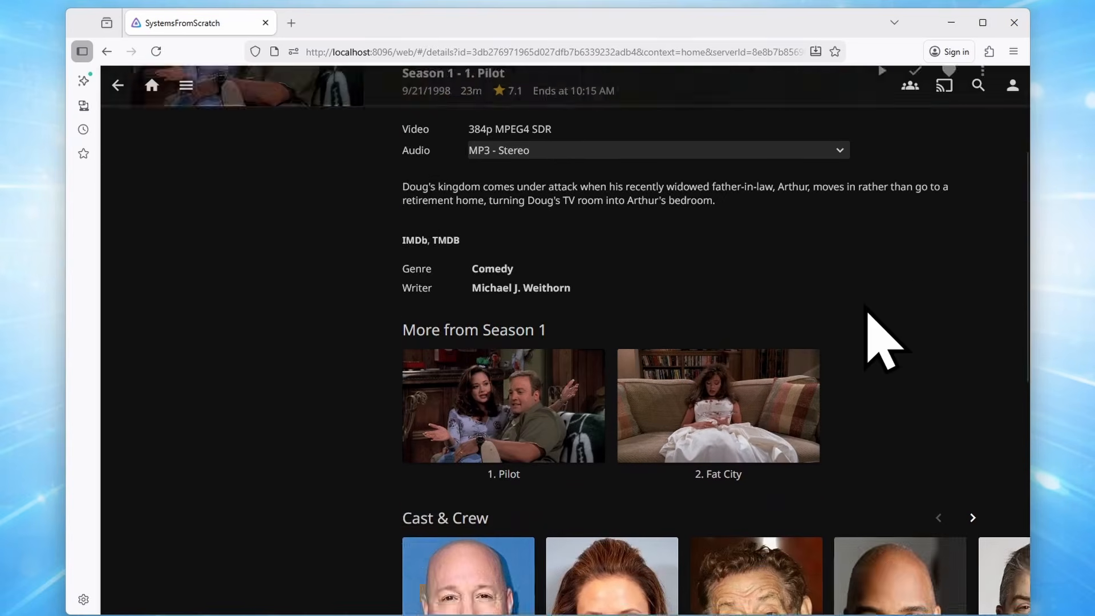
{"action": "scroll", "coordinate": [895, 399], "scroll_direction": "down", "scroll_amount": 3}
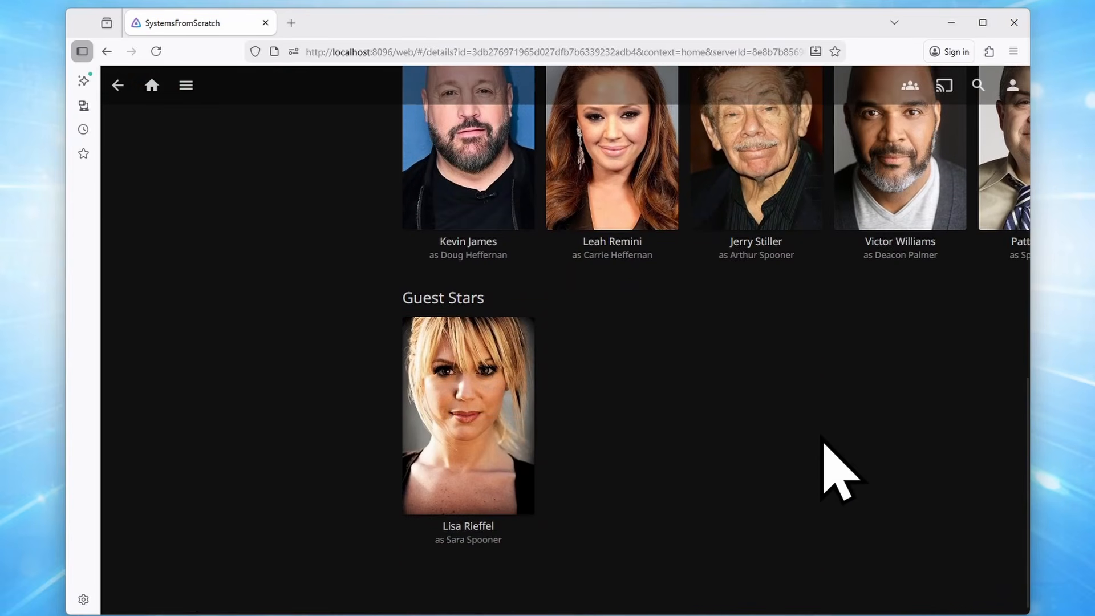
{"action": "scroll", "coordinate": [827, 450], "scroll_direction": "up", "scroll_amount": 8}
{"action": "scroll", "coordinate": [821, 440], "scroll_direction": "up", "scroll_amount": 3}
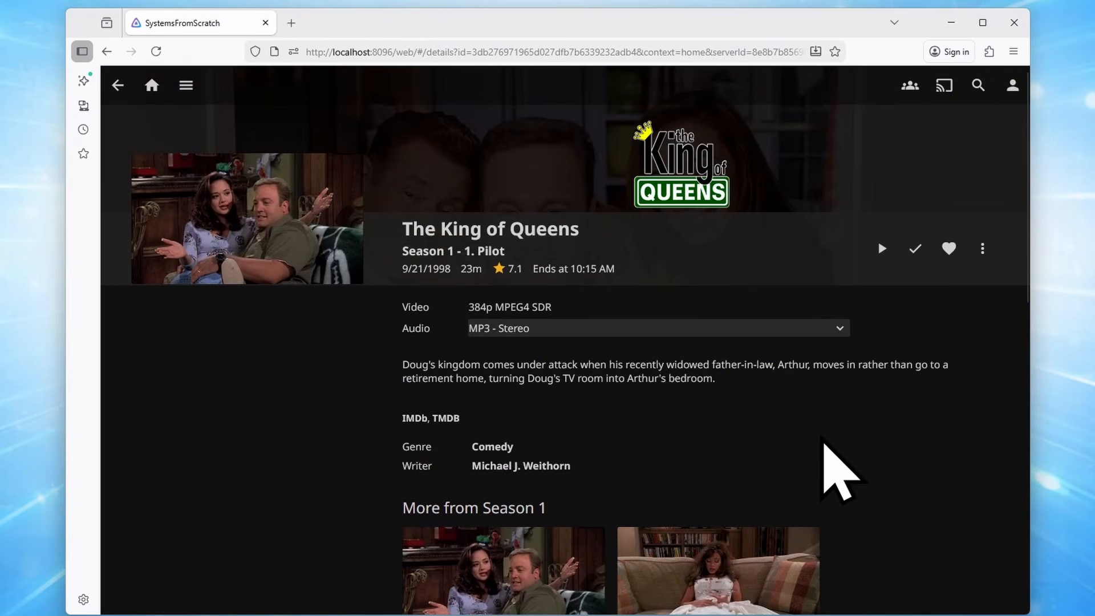